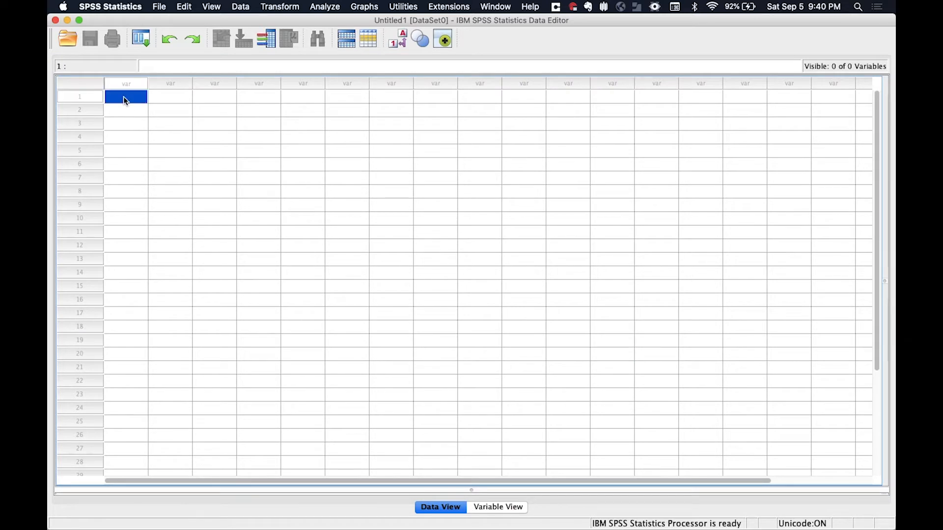
Enter the values 1, 2, 3, 4 and 5 down the first column of the empty dataset
type("1")
key("Return")
type("2")
key("Return")
type("3")
key("Return")
type("4")
key("Return")
type("5")
key("Return")
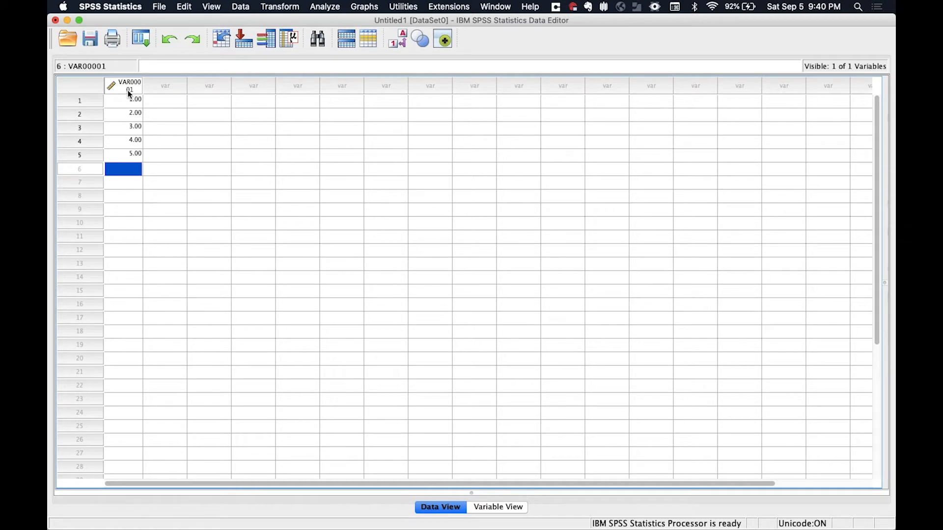
left_click(122, 89)
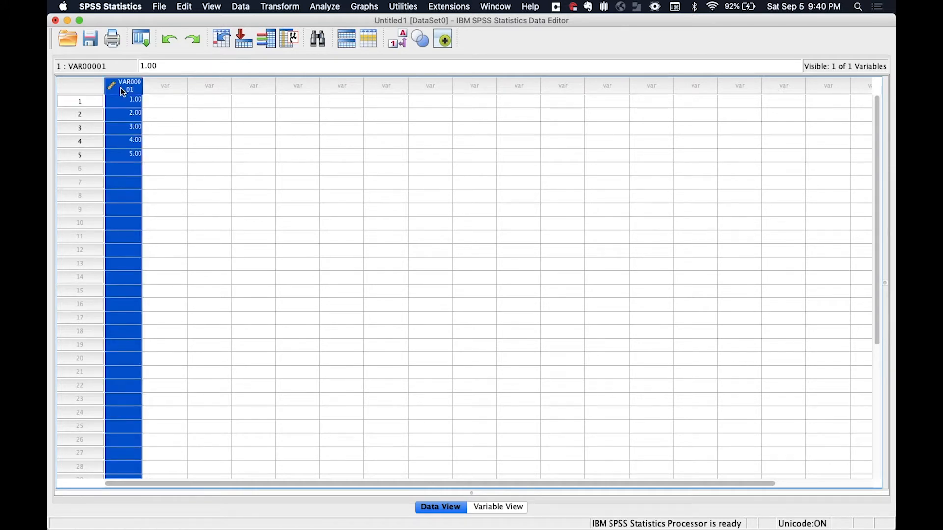
Enter the values 1 and 2 in the first two rows of the second column
left_click(161, 102)
type("1")
key("Return")
type("2")
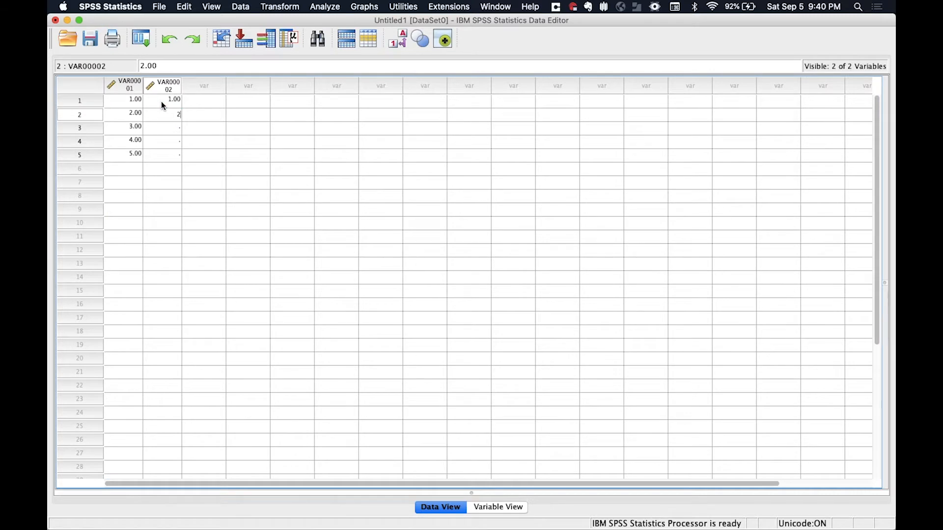
key("Return")
Enter the values 3, 4, 5, 6 and 7 in rows 1 to 5 of the third column
left_click(194, 102)
type("3")
key("Return")
type("4")
key("Return")
type("5")
key("Return")
type("6")
key("Return")
type("7")
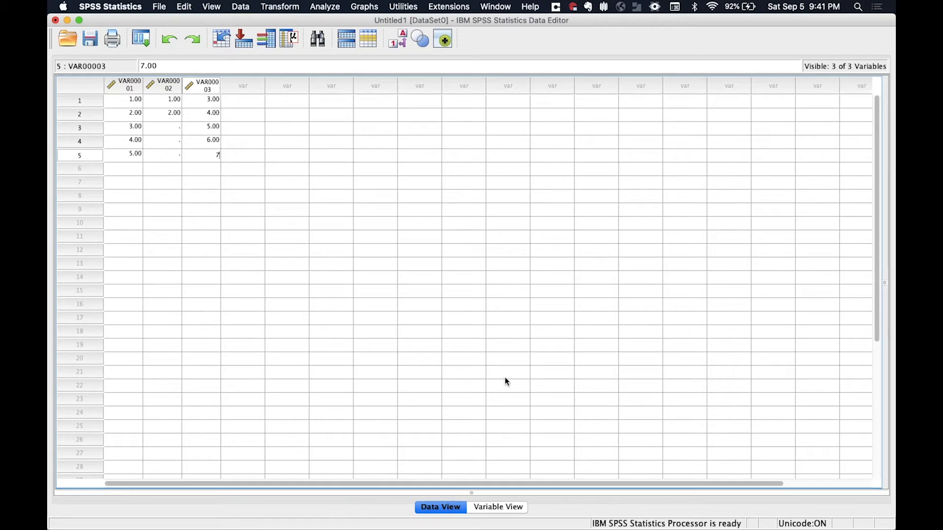
Show the variable definitions and rename the first variable as player_rank
left_click(500, 506)
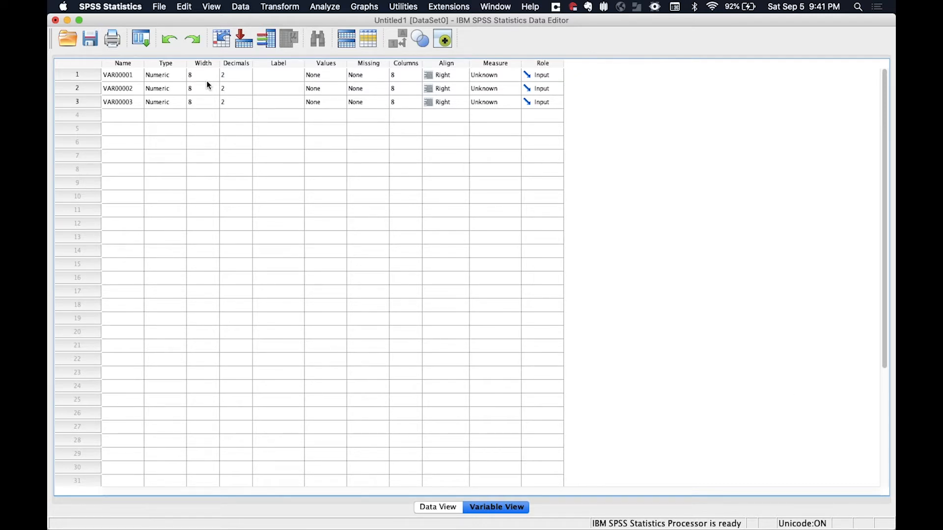
left_click(172, 78)
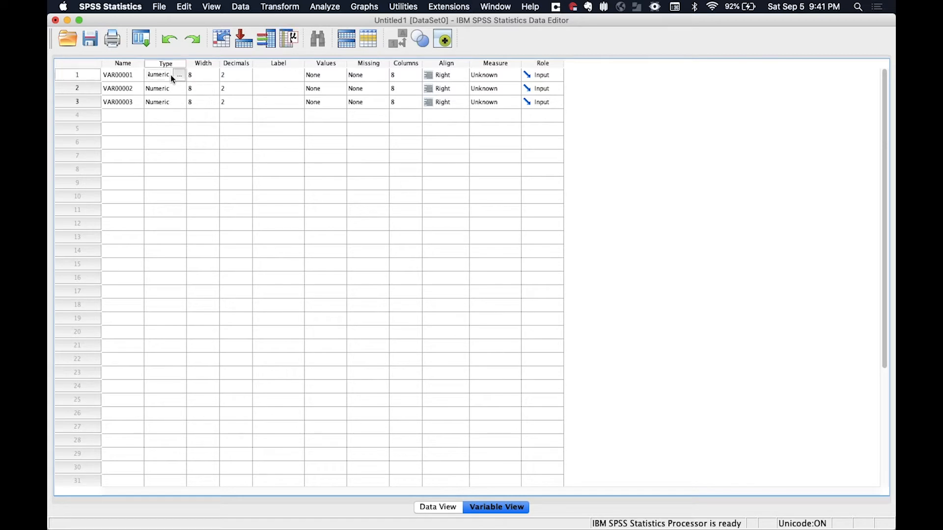
left_click(135, 77)
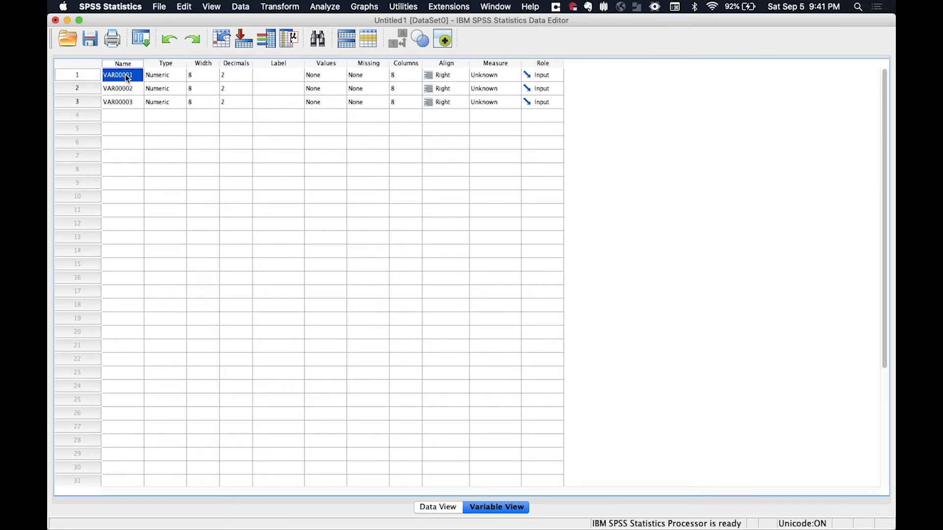
double_click(125, 75)
double_click(126, 75)
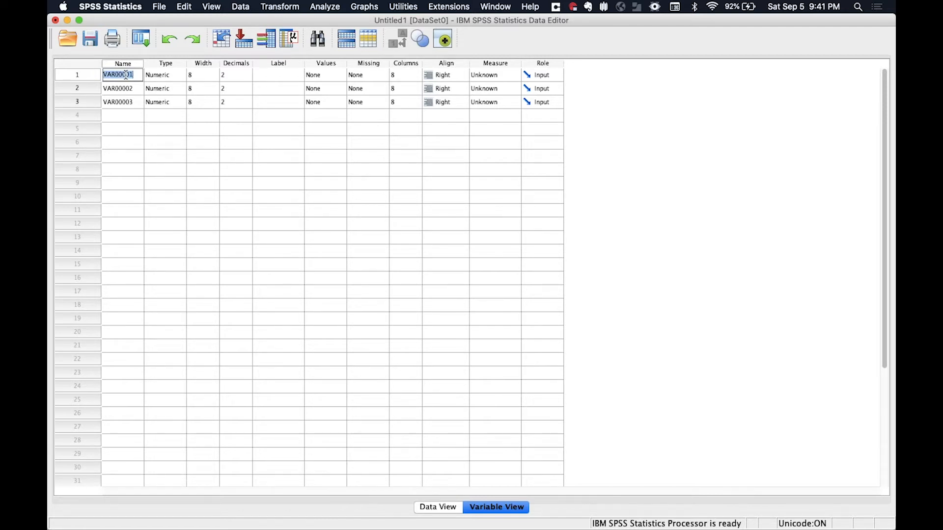
type("player_rank")
left_click(147, 128)
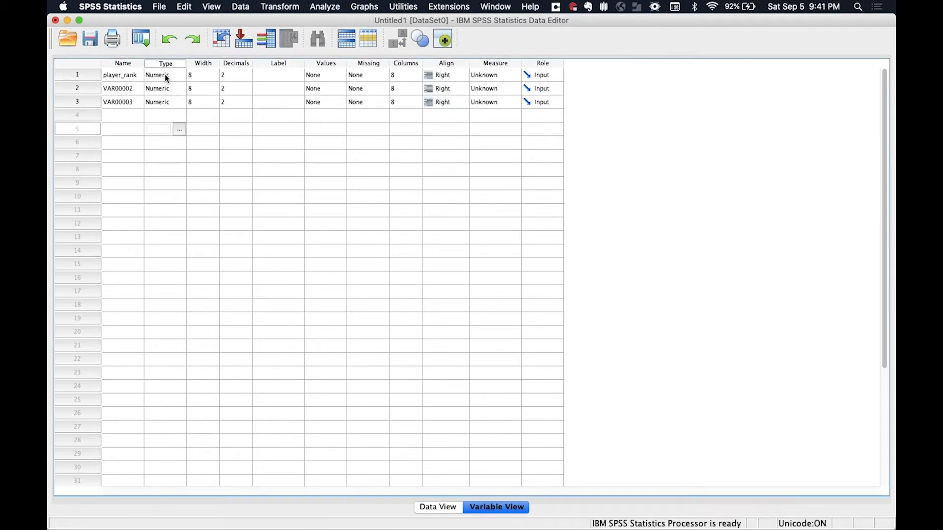
Review the available variable types for player_rank and keep it Numeric
left_click(165, 77)
left_click(183, 74)
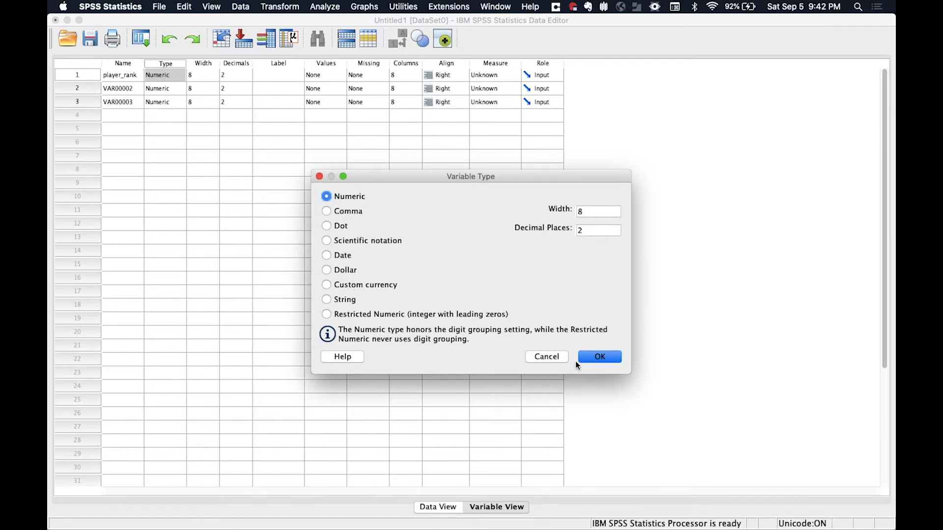
left_click(591, 357)
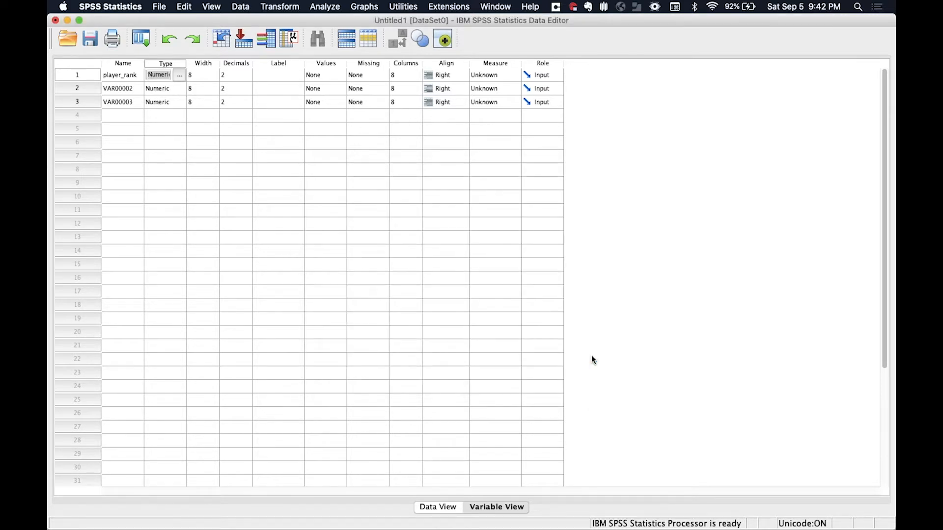
Set the number of decimals for player_rank to 0
left_click(198, 74)
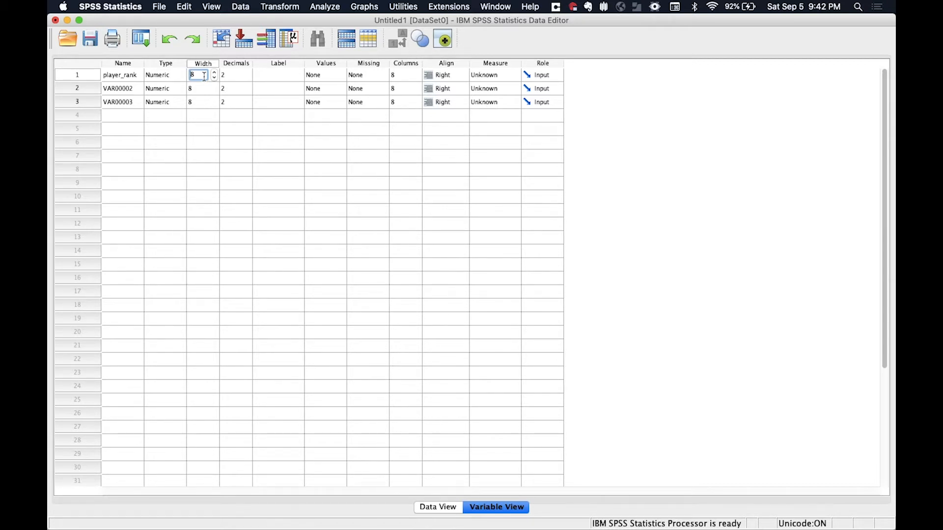
left_click(235, 76)
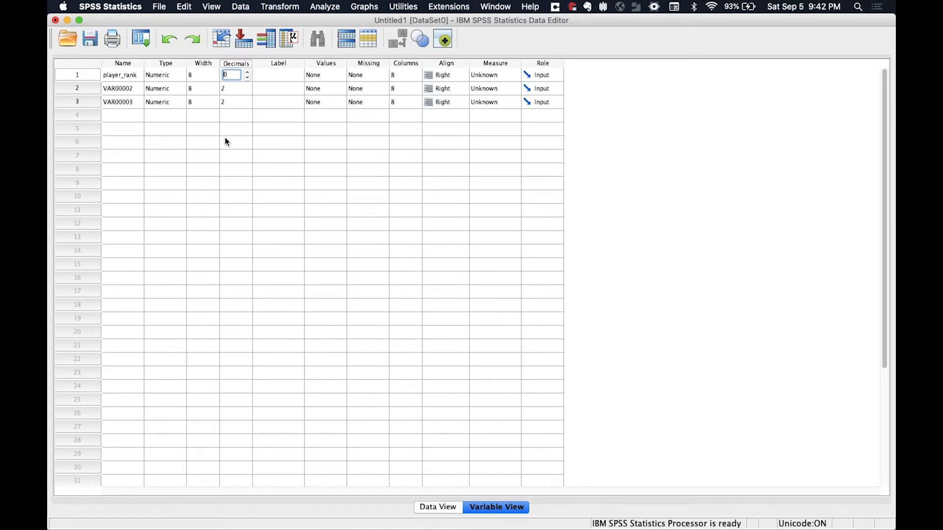
left_click(266, 92)
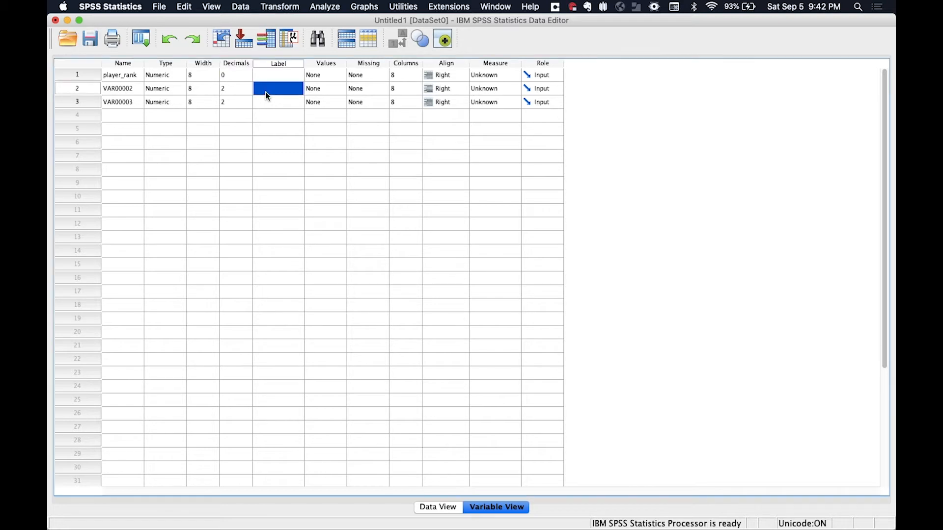
left_click(266, 75)
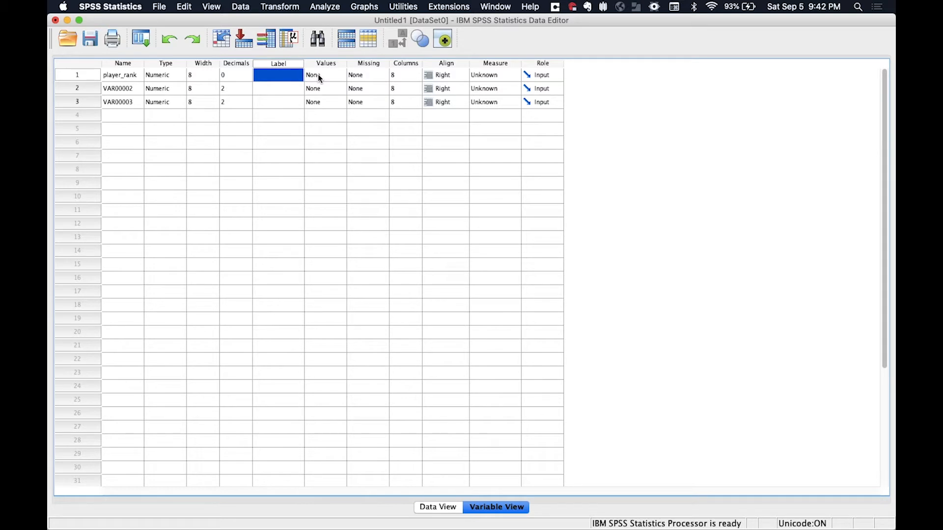
Rename the second variable as sex, in lowercase
left_click(119, 88)
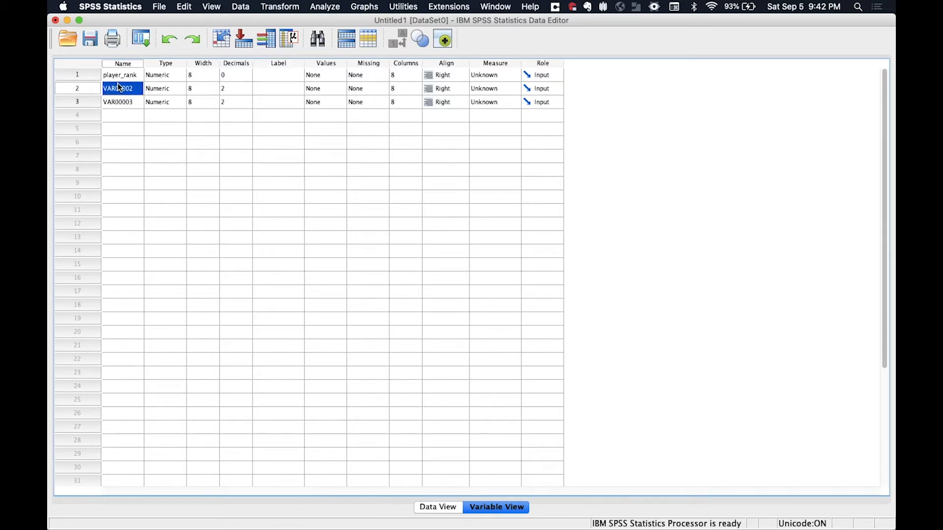
left_click(118, 87)
double_click(118, 87)
type("Sex")
key("BackSpace")
key("BackSpace")
key("BackSpace")
type("sex")
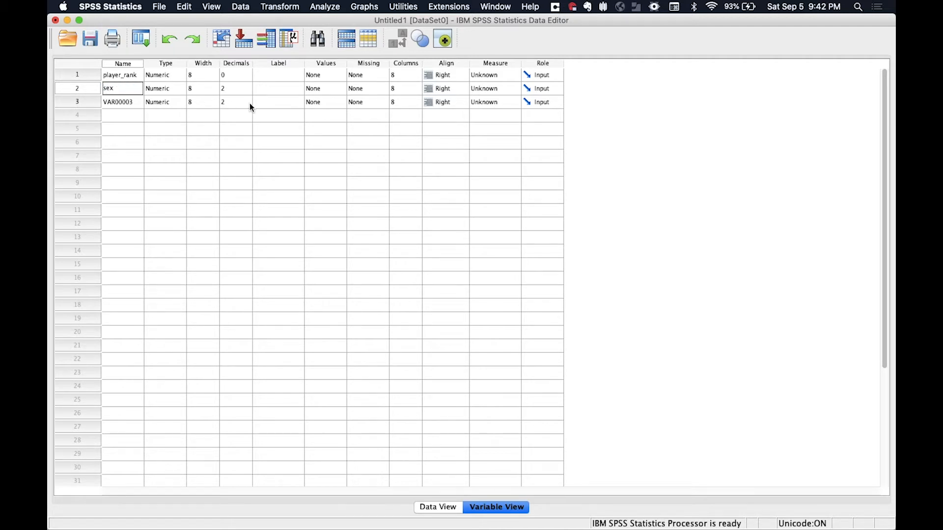
left_click(300, 89)
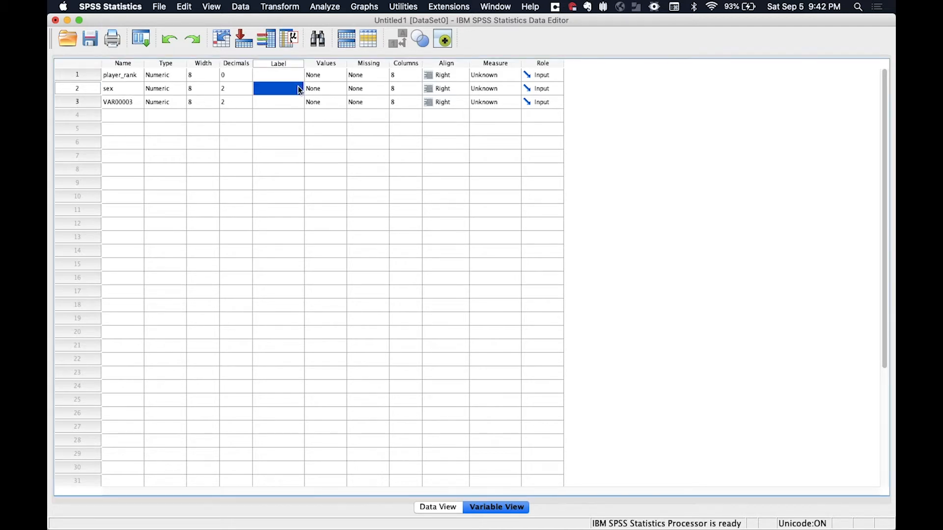
Define the value labels for the sex variable as 1 = female and 2 = male
left_click(319, 87)
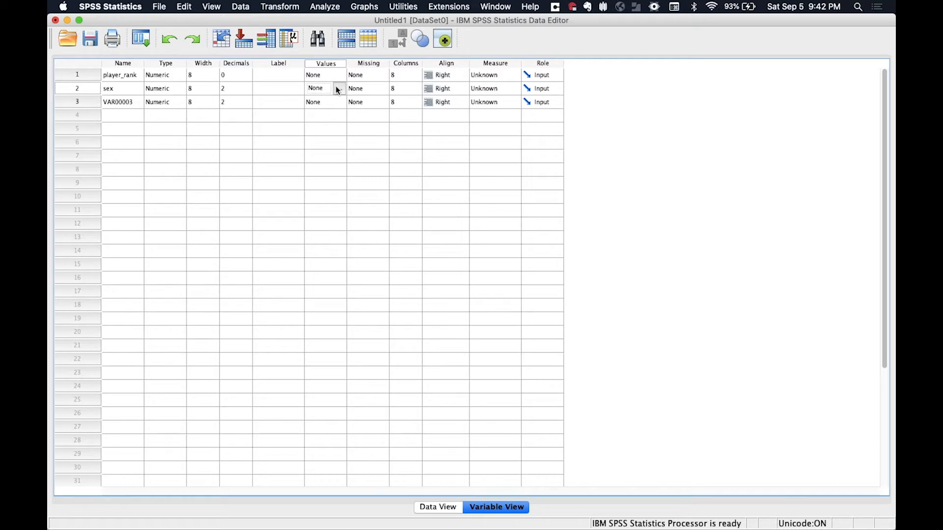
left_click(338, 89)
type("1")
left_click(387, 243)
type("female")
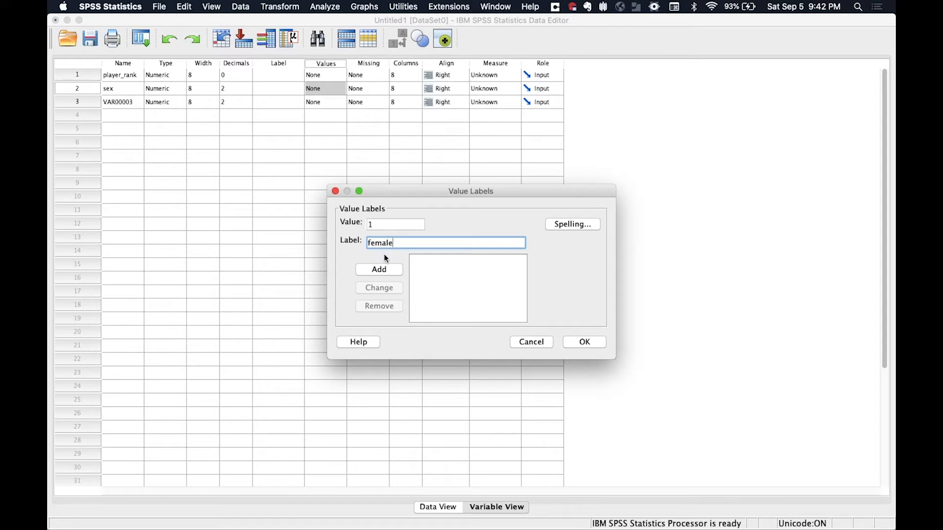
left_click(381, 269)
type("2")
left_click(385, 239)
type("male")
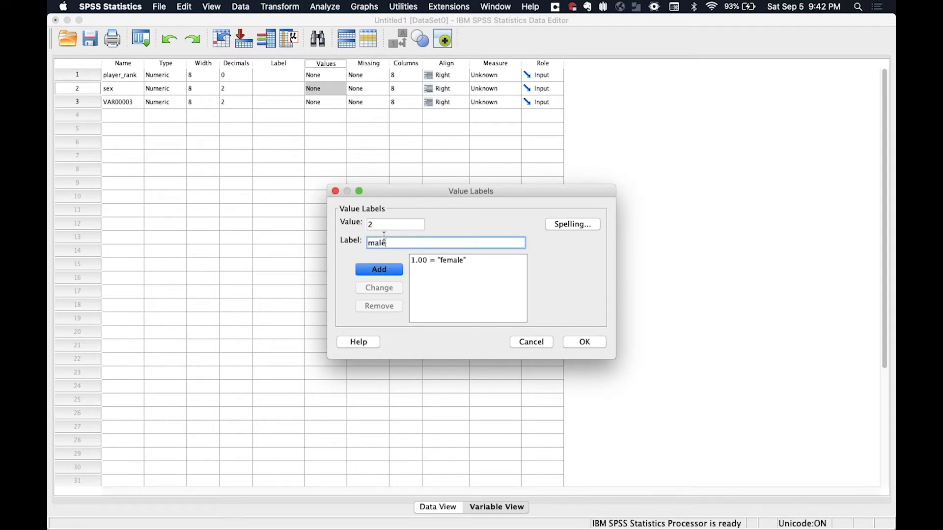
left_click(383, 272)
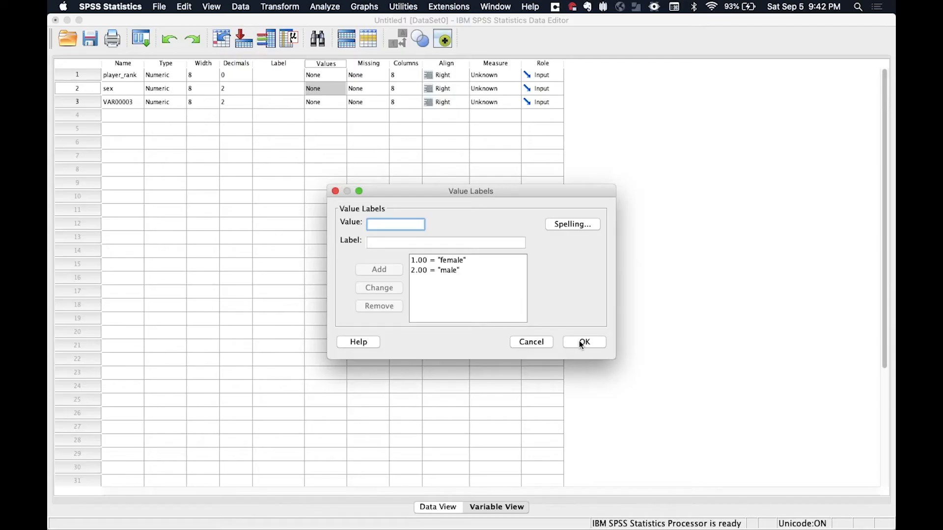
left_click(579, 341)
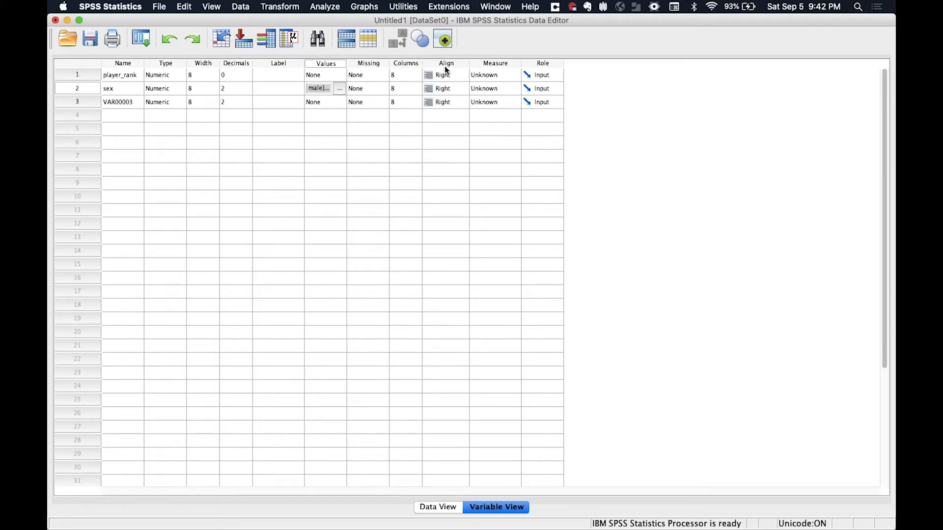
Set the measurement level of player_rank to Ordinal and of sex to Nominal
left_click(494, 67)
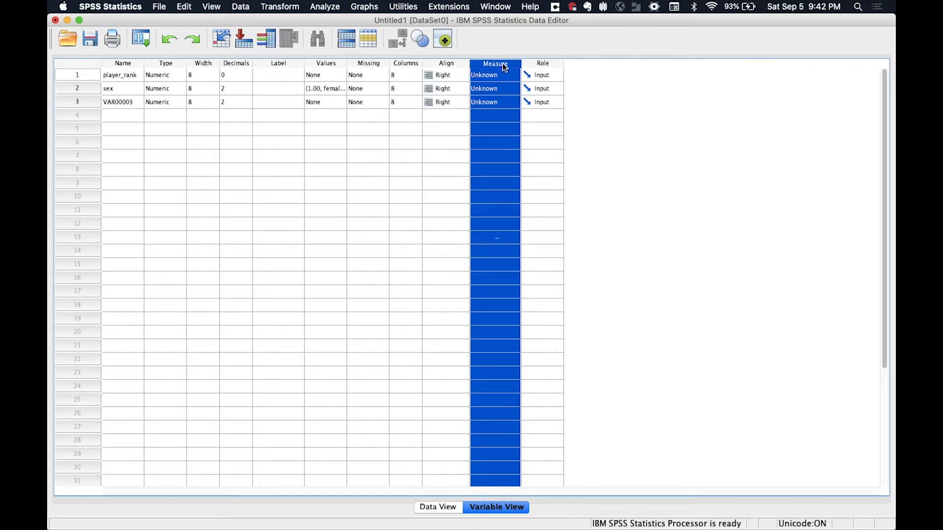
left_click(483, 73)
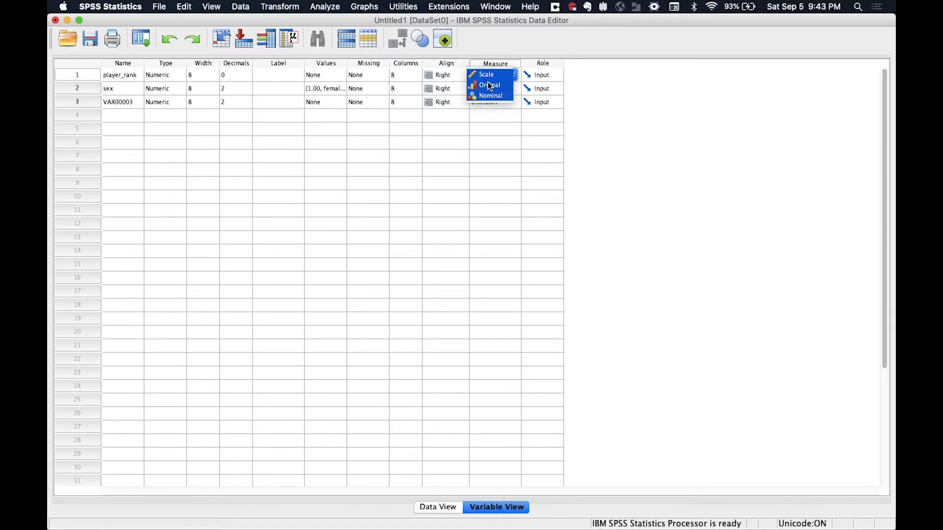
left_click(488, 84)
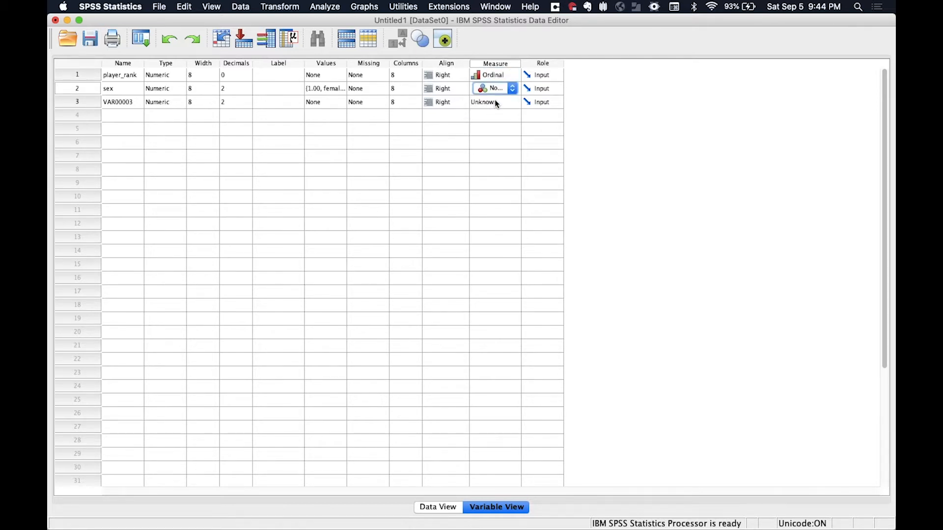
Return to the data and clear the values in rows 1 to 5 of the third variable
left_click(453, 509)
left_click(205, 98)
key("BackSpace")
key("Return")
key("BackSpace")
key("Return")
key("BackSpace")
key("Return")
key("BackSpace")
key("Return")
key("BackSpace")
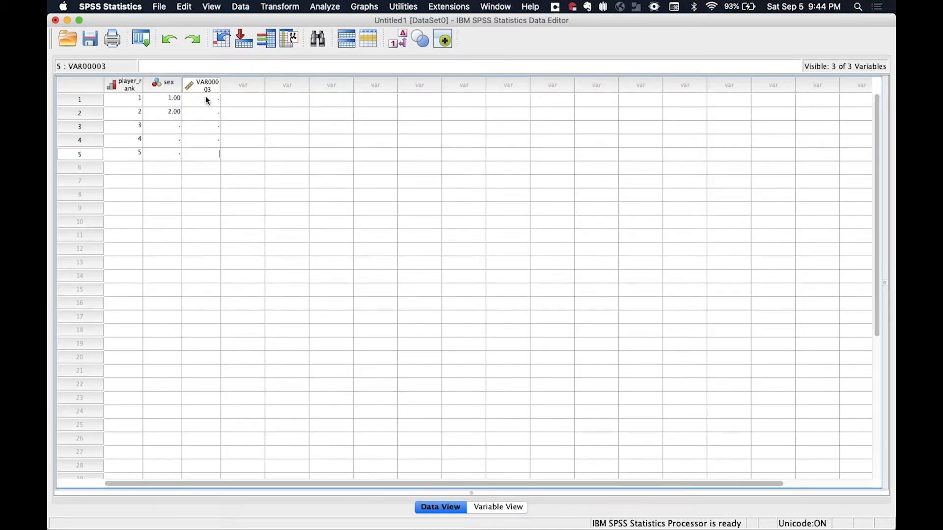
Enter the values 2, 1 and 2 in rows 3 to 5 of the sex column
left_click(171, 114)
key("Return")
type("2")
key("Return")
type("1")
key("Return")
type("2")
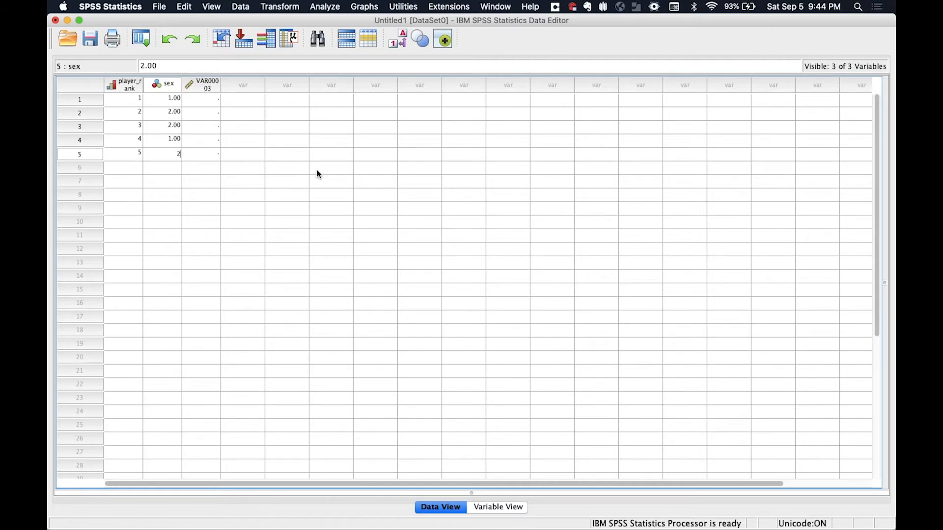
key("Return")
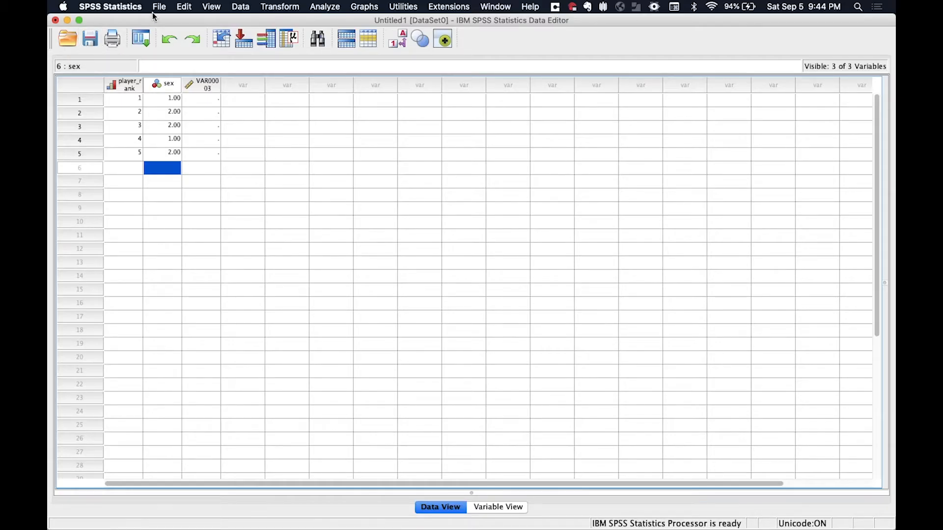
Start an Excel data import and open the workbook Back Squat 1RM Data.xlsx
left_click(168, 10)
mouse_move(175, 46)
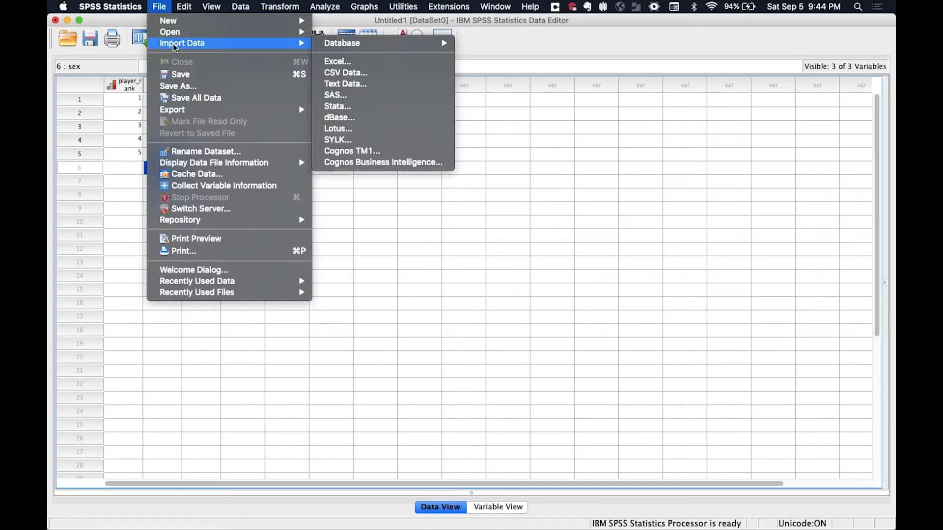
left_click(353, 60)
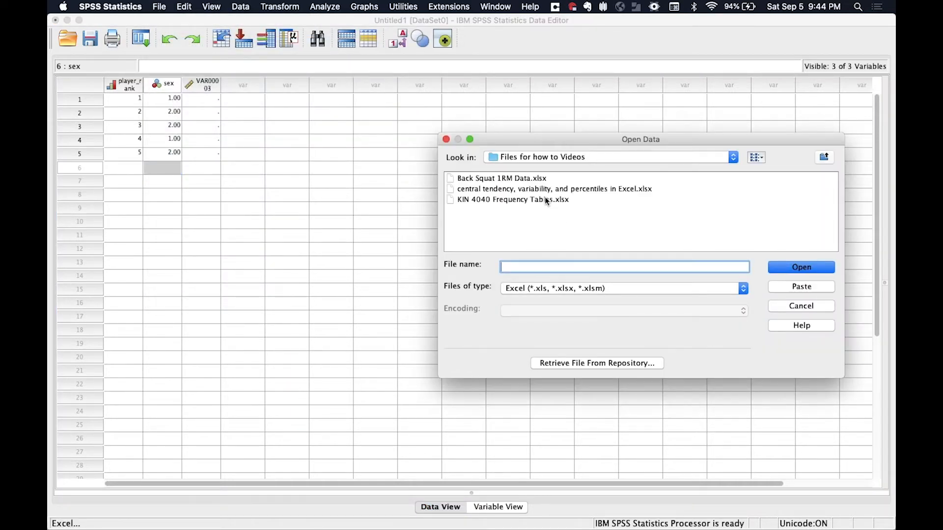
left_click(524, 177)
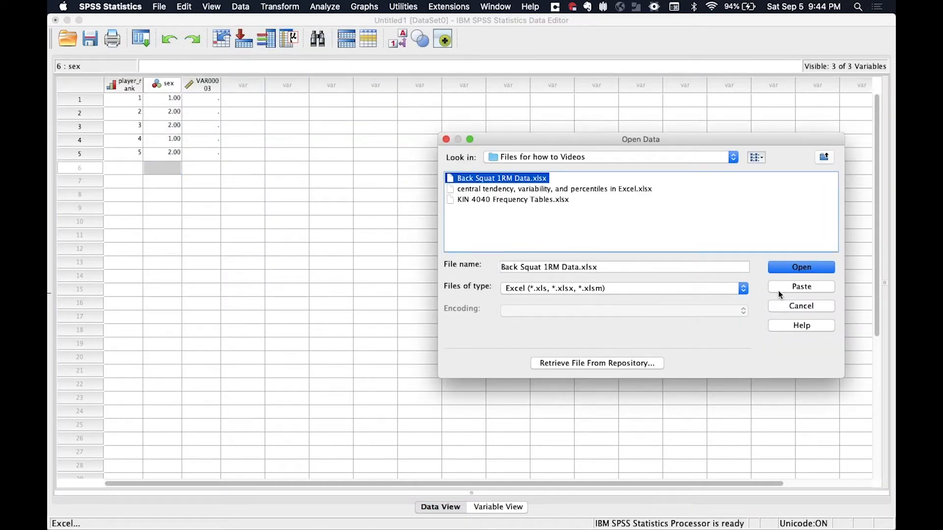
left_click(794, 268)
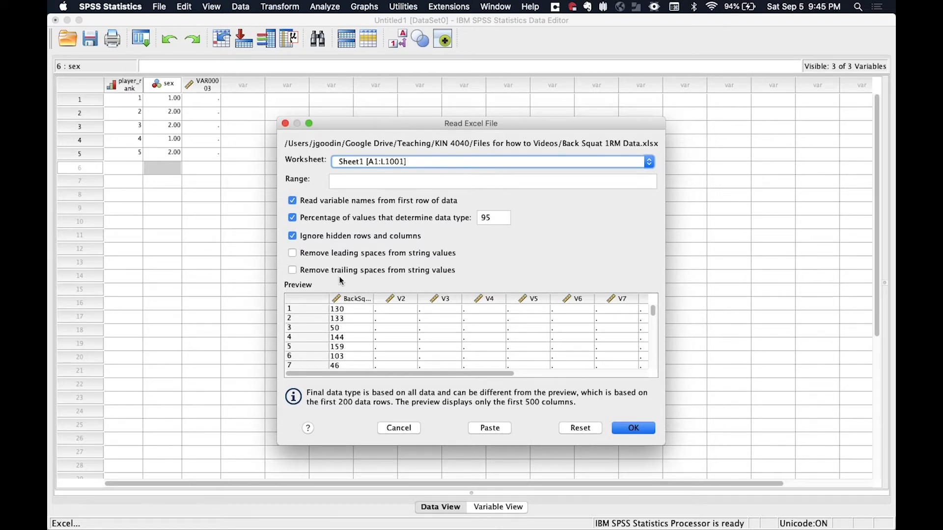
Check the data preview and import Sheet1 with variable names read from the first row, without removing leading or trailing spaces
left_click(293, 254)
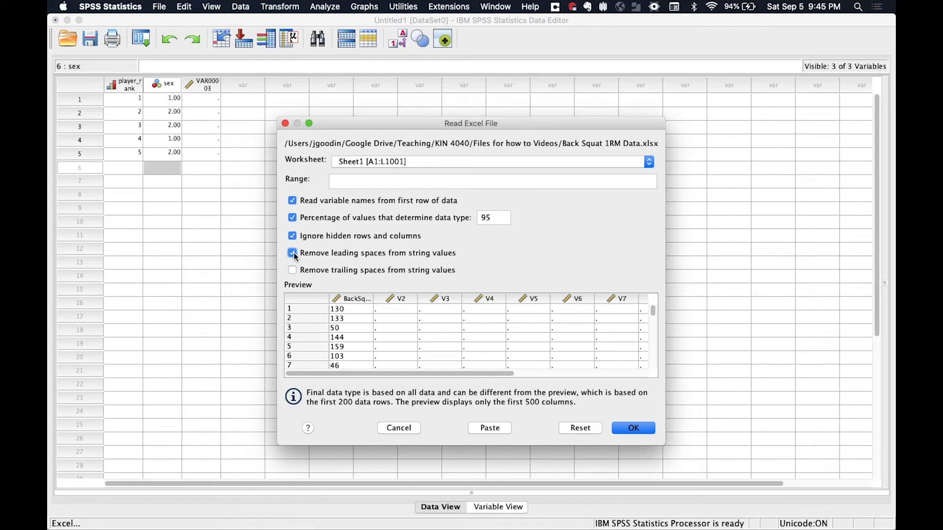
left_click(293, 254)
scroll(490, 365, "down", 5)
scroll(490, 365, "up", 5)
left_click(635, 430)
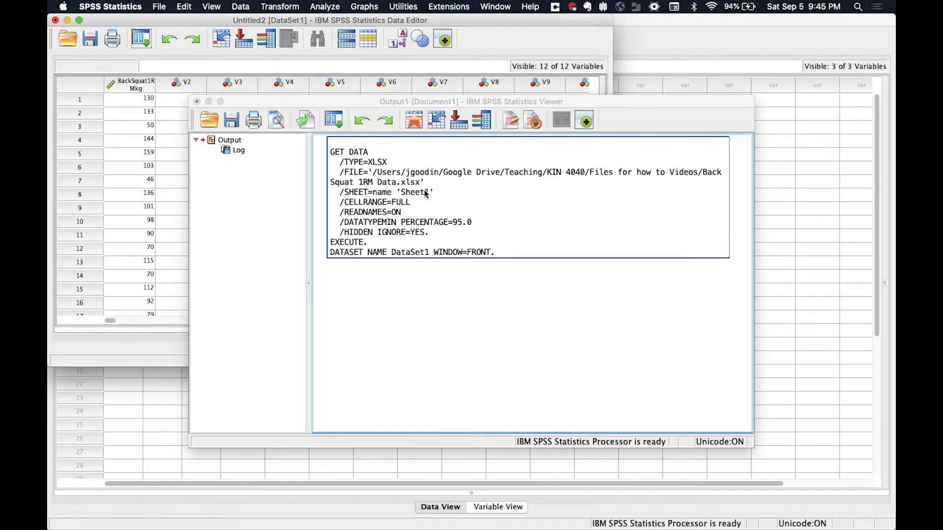
Close the manually entered Untitled1 dataset without saving it, and enlarge the imported dataset's window to fill the screen
left_click_drag(414, 105, 519, 163)
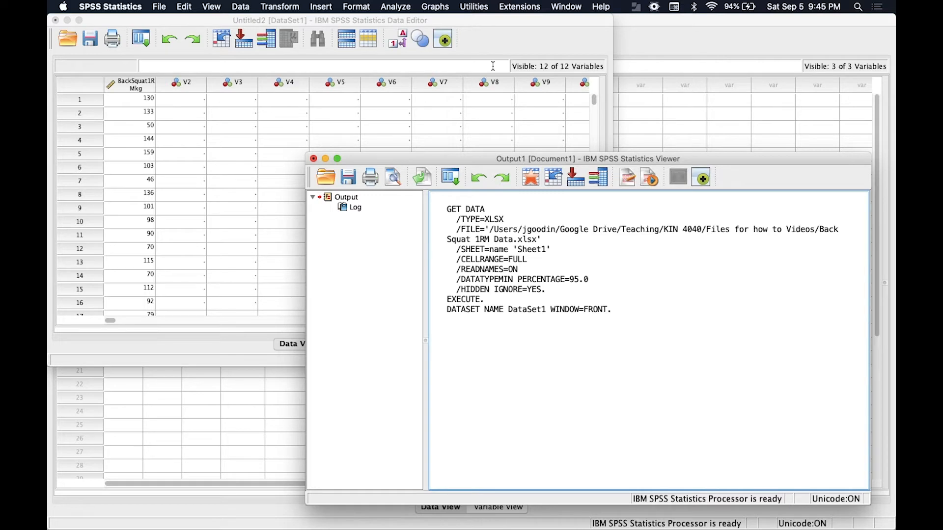
left_click(499, 42)
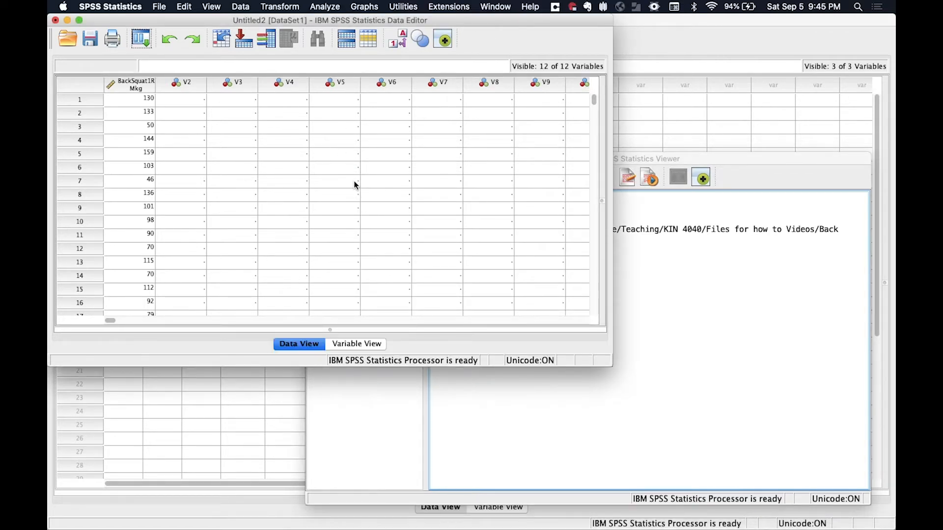
left_click(789, 169)
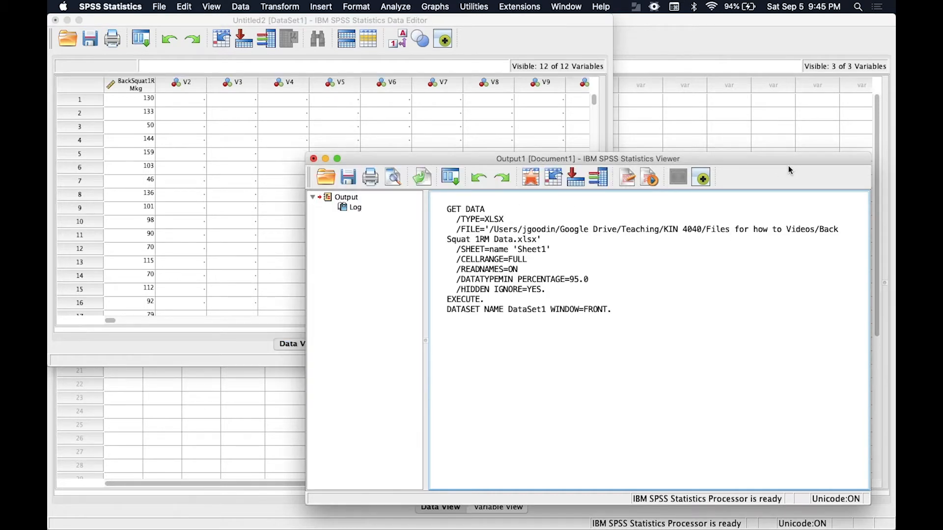
left_click(723, 43)
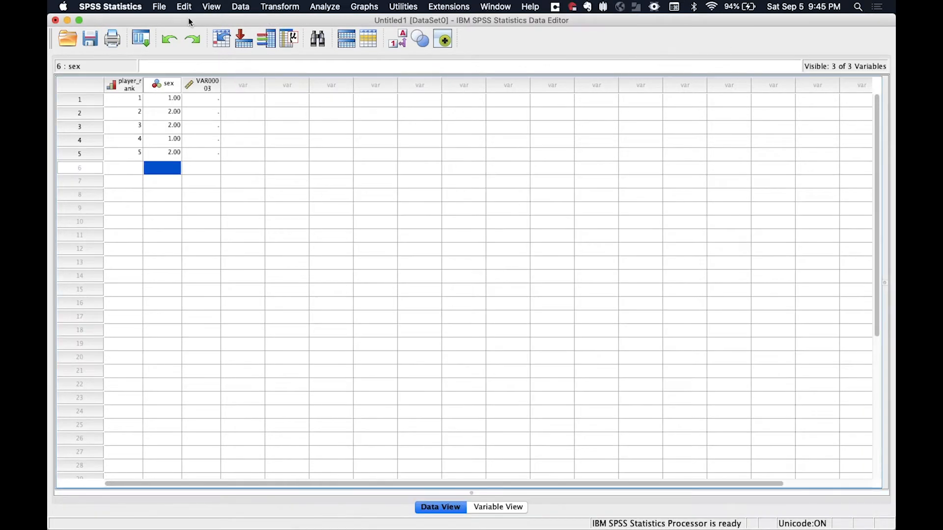
left_click(55, 21)
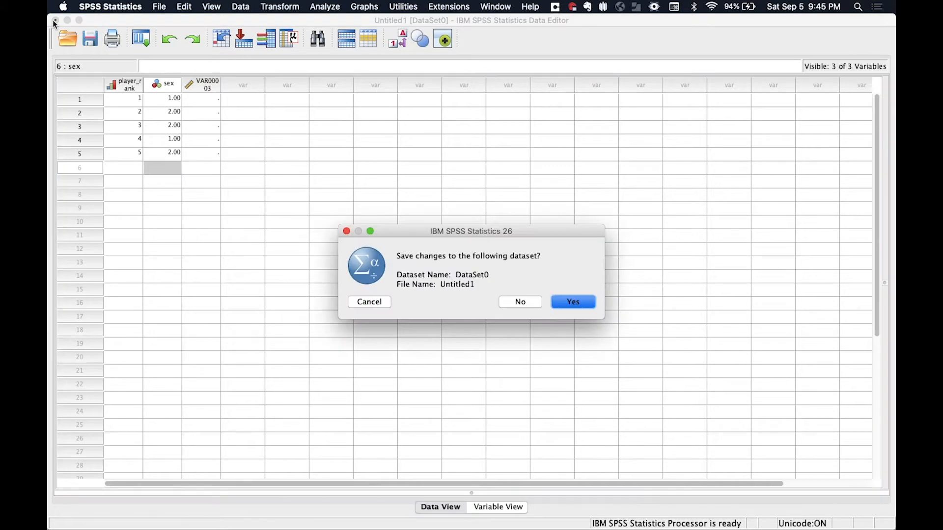
left_click(520, 302)
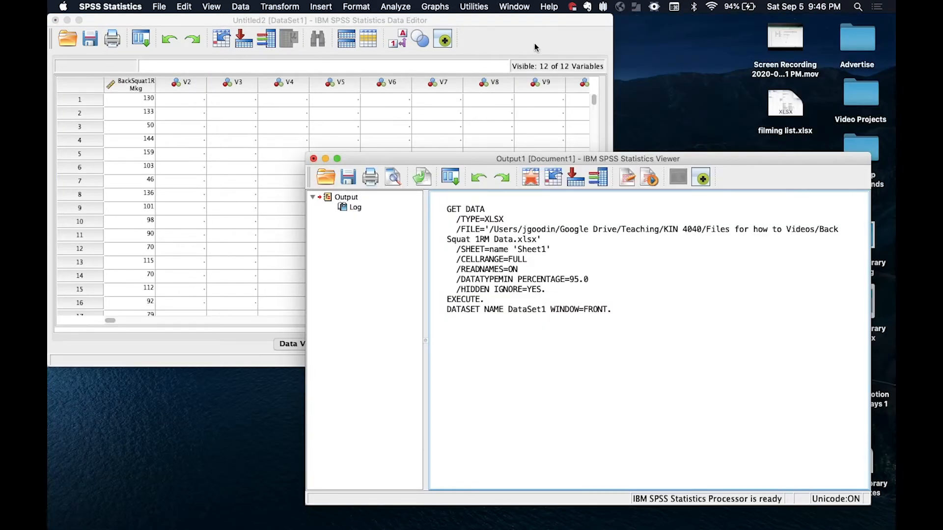
left_click(527, 29)
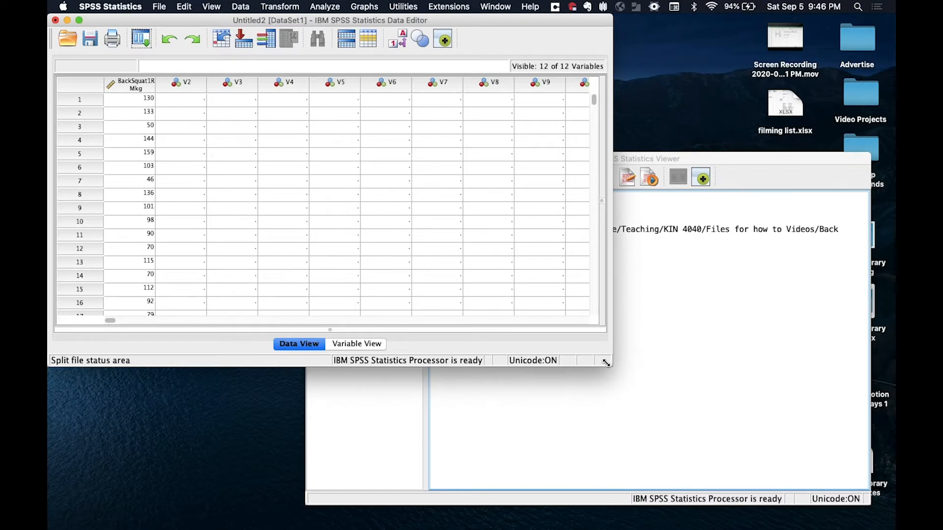
left_click_drag(655, 391, 894, 527)
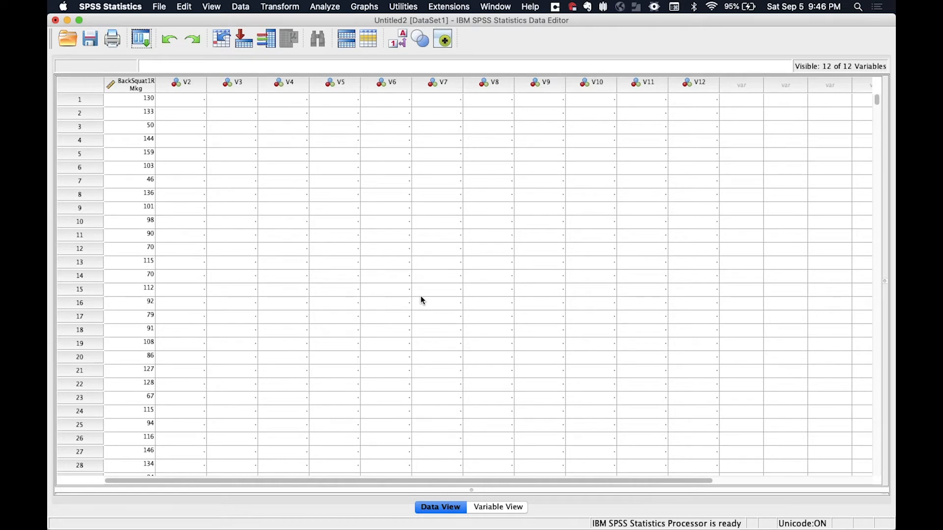
Delete the empty variables V2 to V12 from the imported dataset's variable definitions
left_click(183, 87)
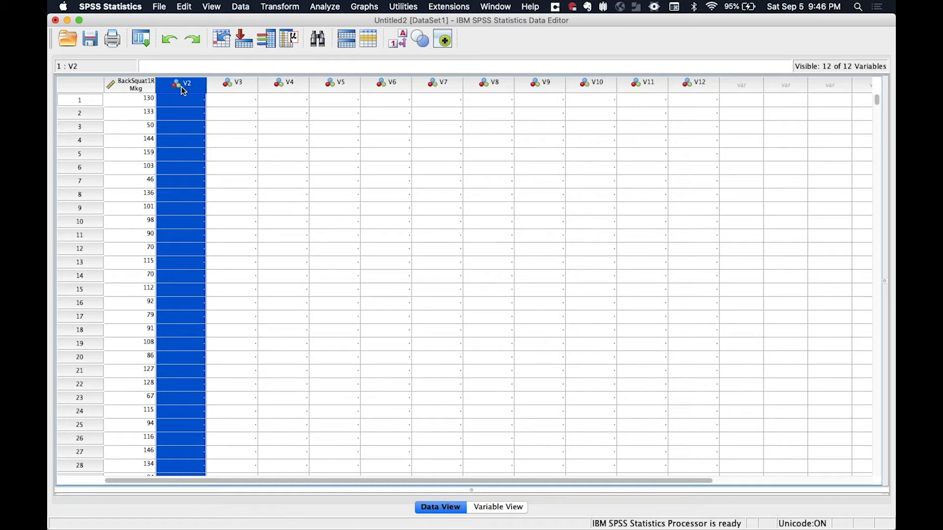
left_click(232, 87)
left_click(274, 88)
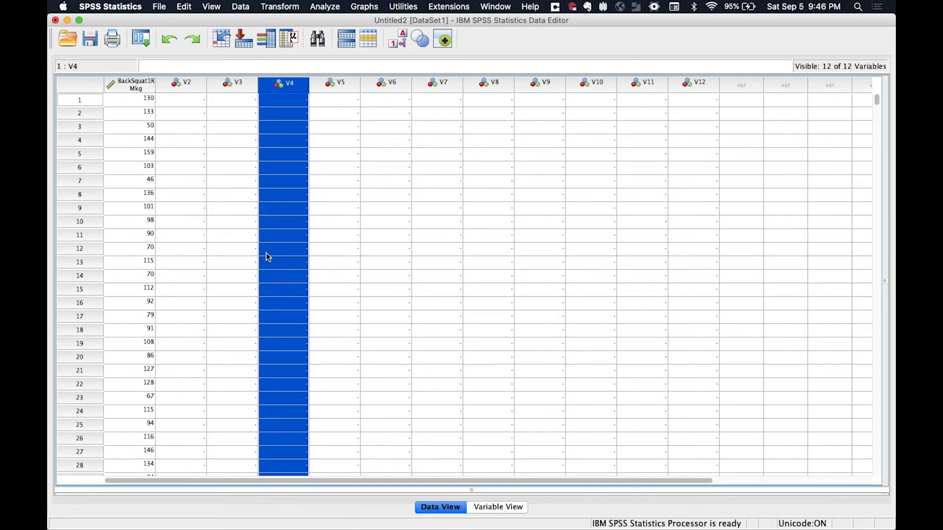
left_click(512, 509)
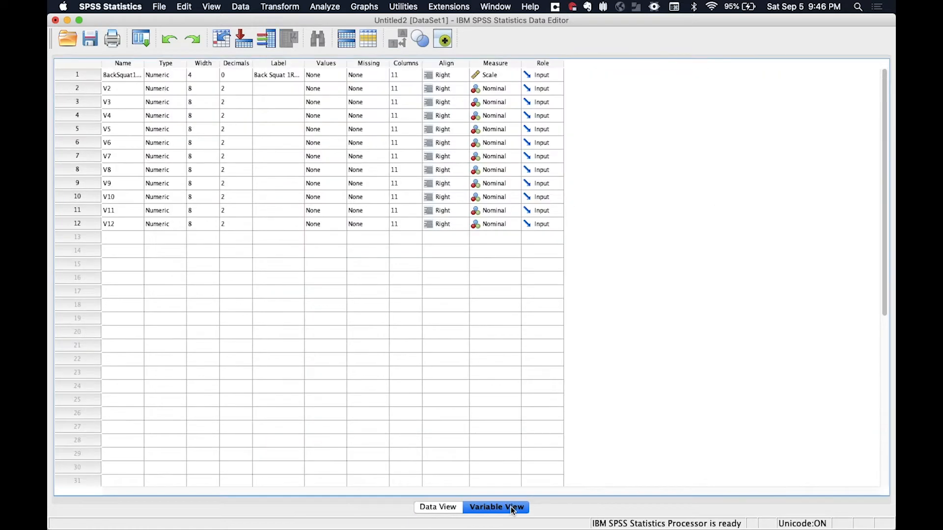
left_click(84, 90)
left_click(329, 238)
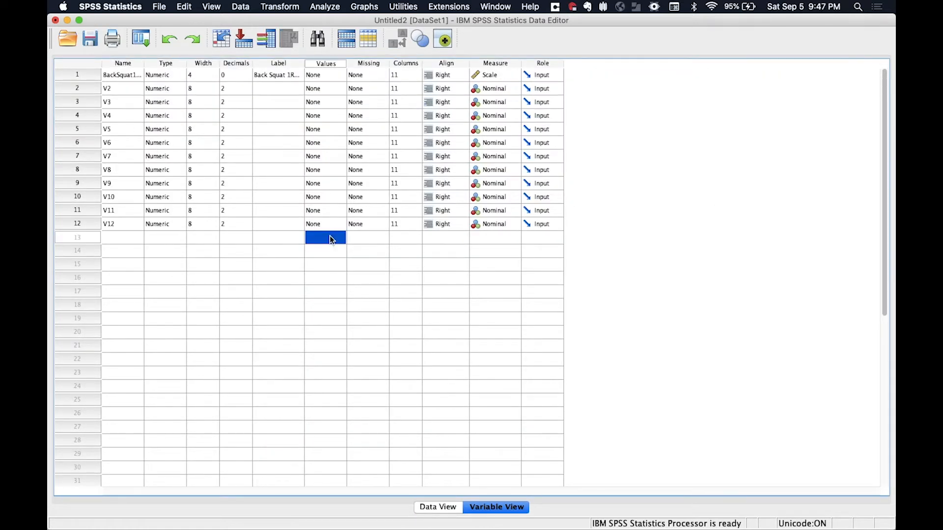
left_click(131, 198)
left_click_drag(75, 91, 90, 225)
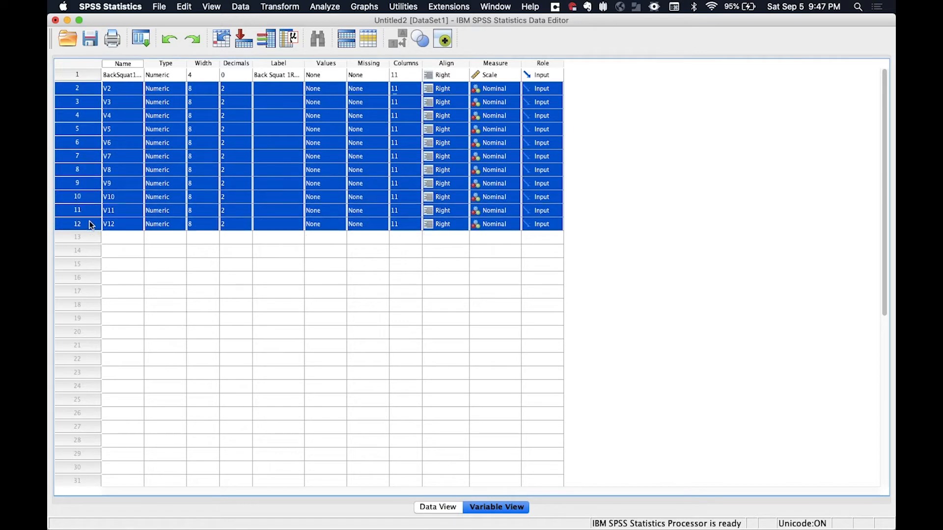
right_click(85, 192)
left_click(119, 222)
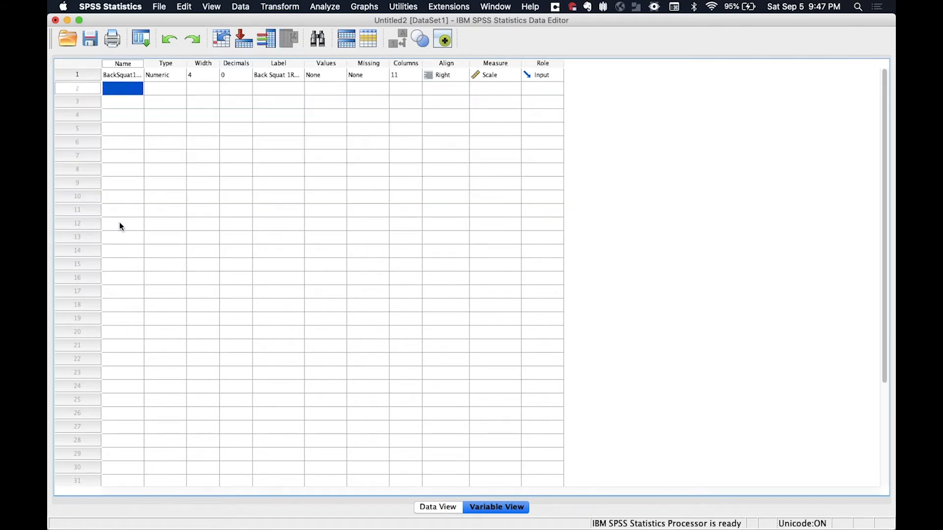
Rename the remaining back squat variable to Back_Squat_1RM
left_click(126, 75)
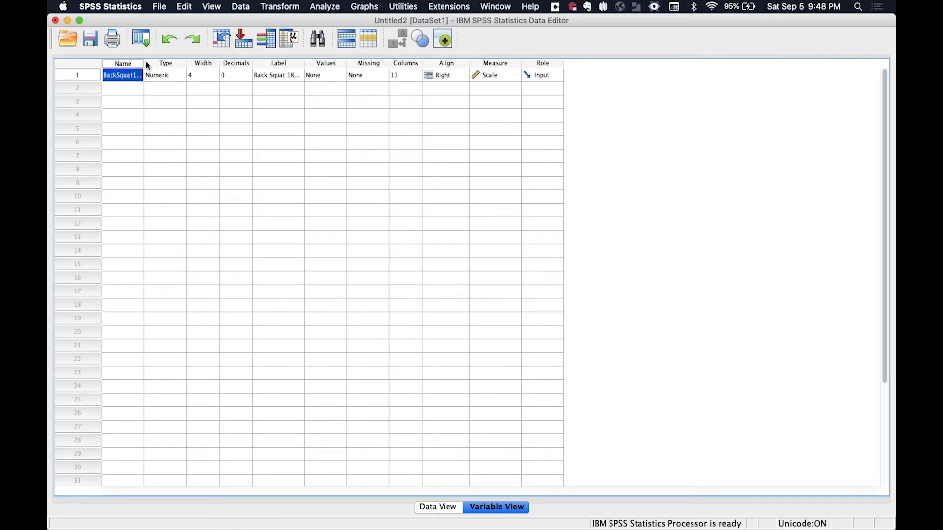
double_click(134, 74)
type("kg")
type("_")
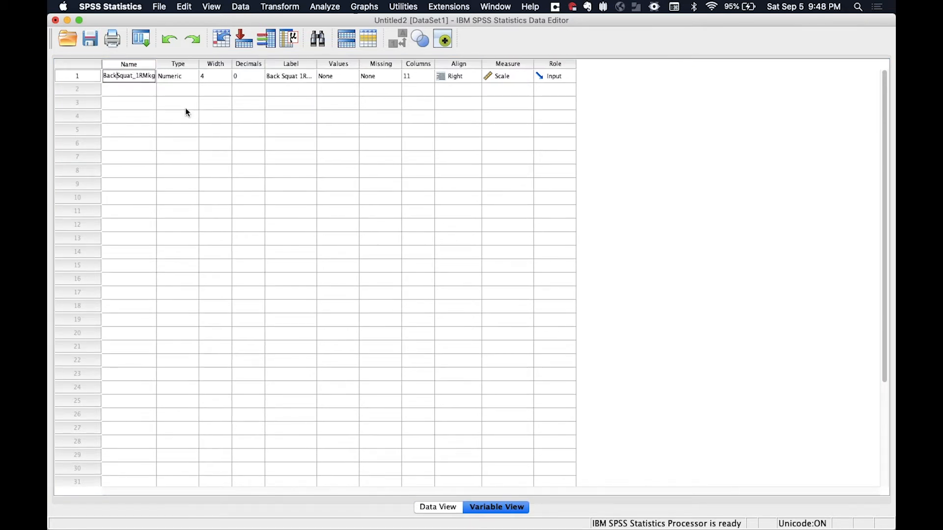
type("_")
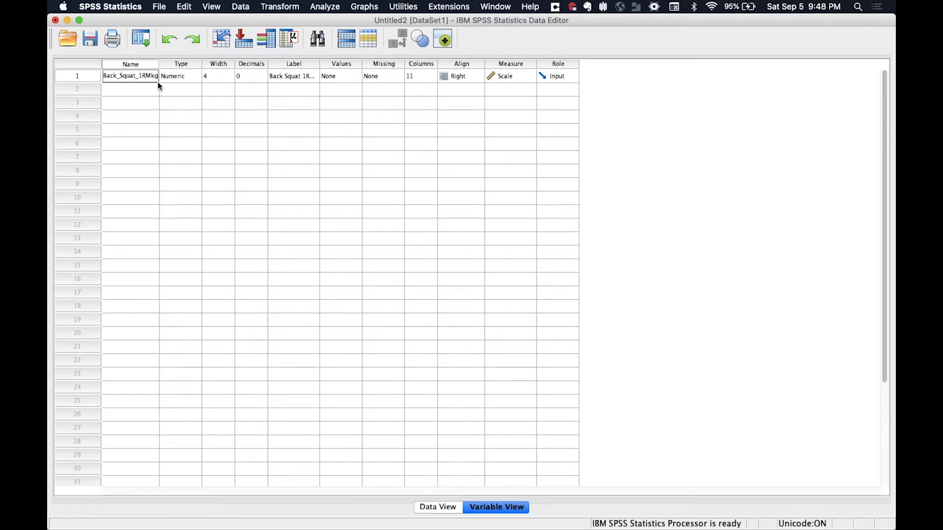
key("BackSpace")
key("BackSpace")
key("Return")
Review the back squat variable's type, width, decimals, measure, role and alignment settings, and return to the data values
left_click(185, 78)
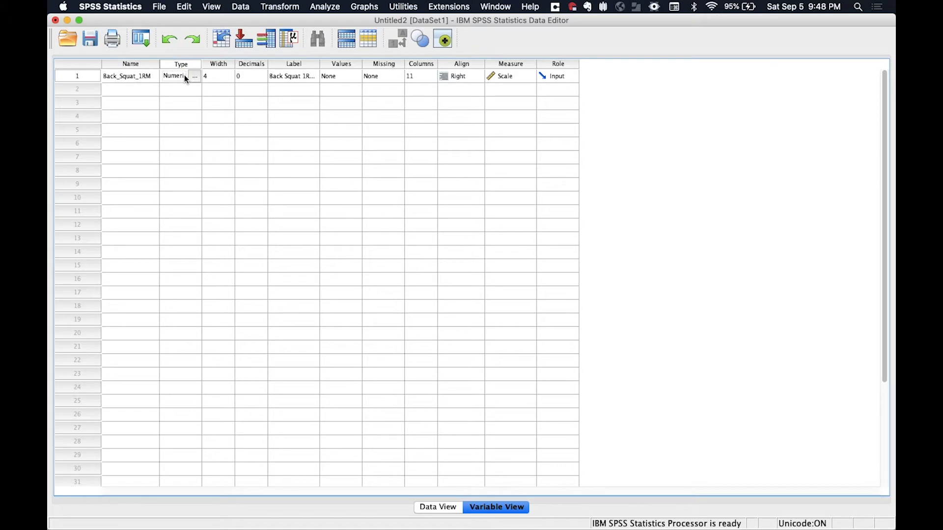
left_click(217, 78)
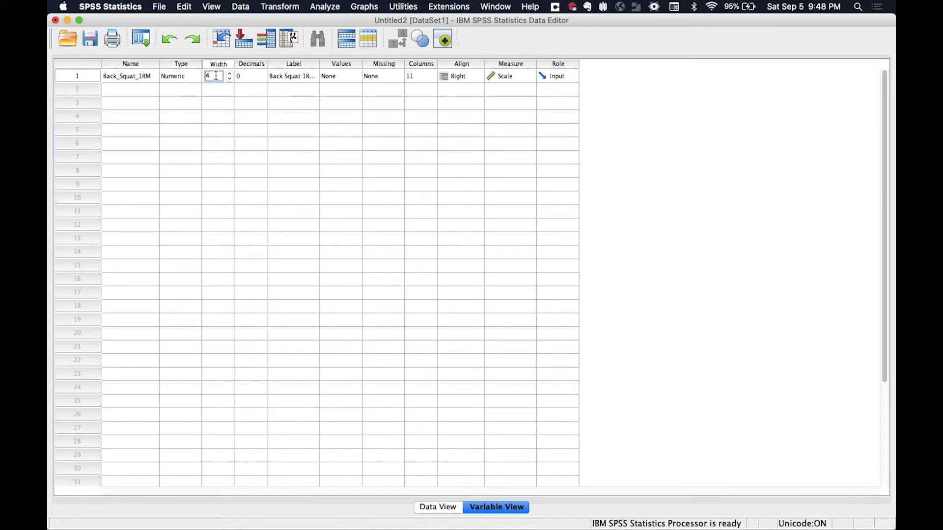
left_click(250, 77)
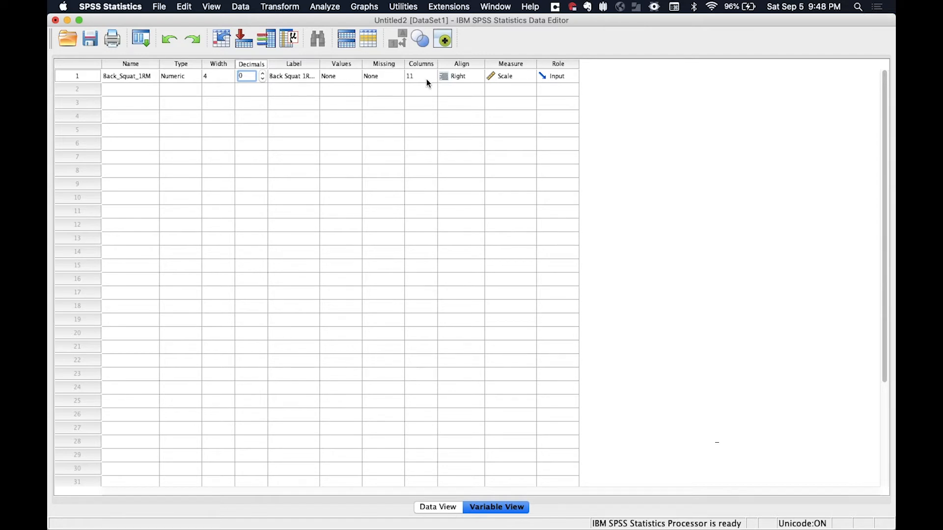
left_click(506, 78)
left_click(556, 117)
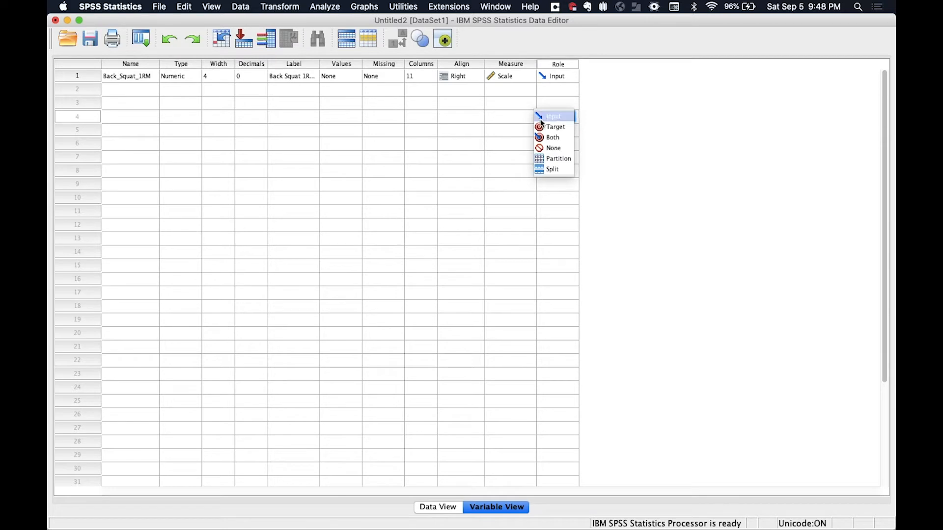
left_click(471, 118)
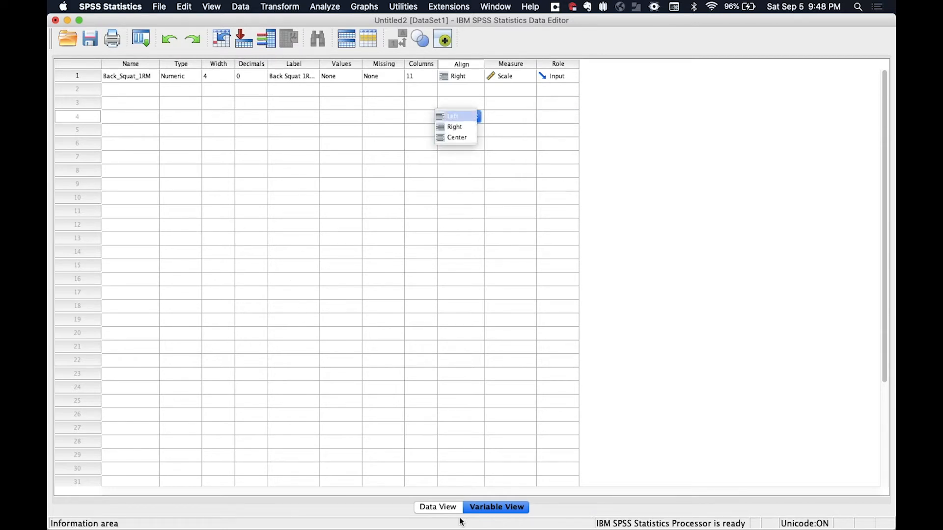
left_click(437, 506)
left_click(436, 507)
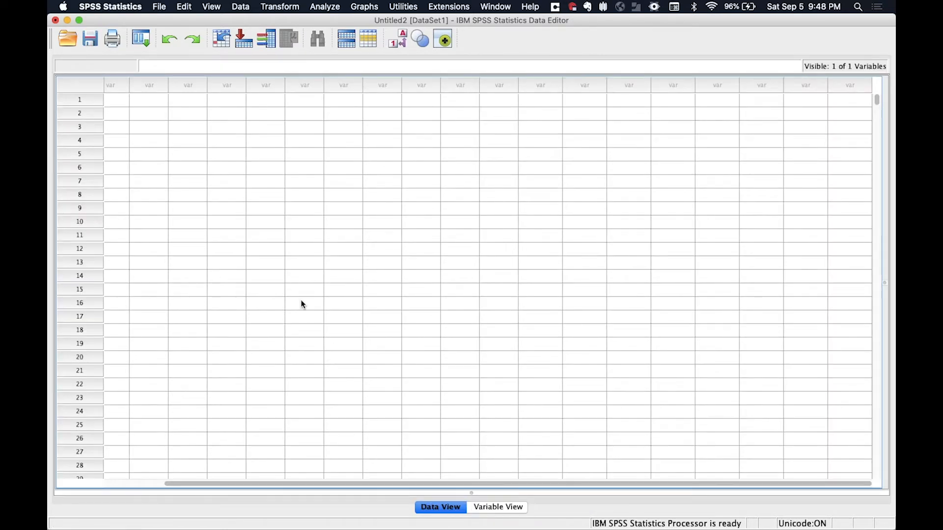
scroll(137, 171, "down", 20)
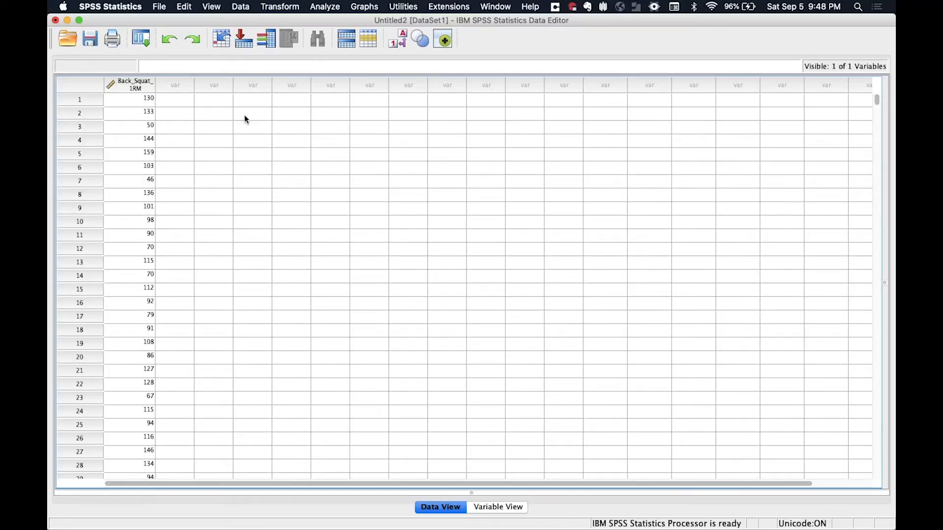
Set up a Descriptives analysis with Back Squat 1RM as the variable to analyze
left_click(326, 7)
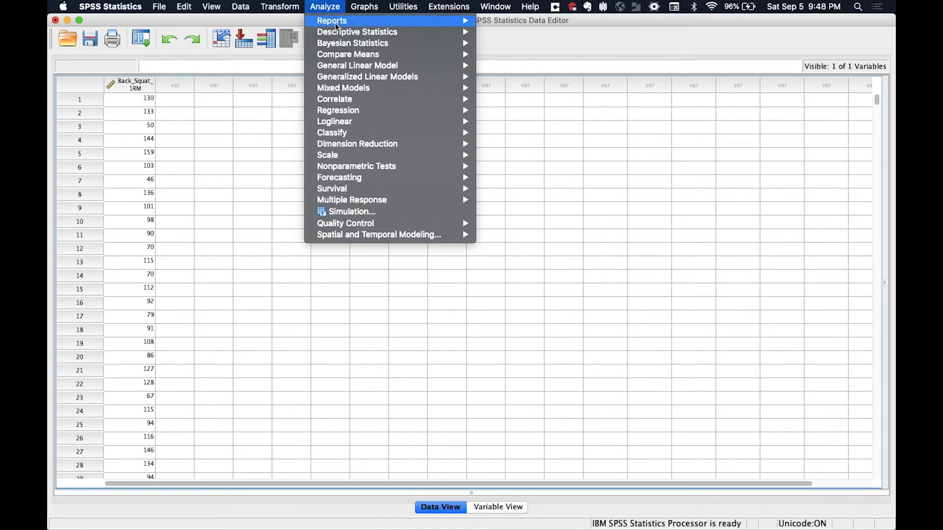
mouse_move(337, 33)
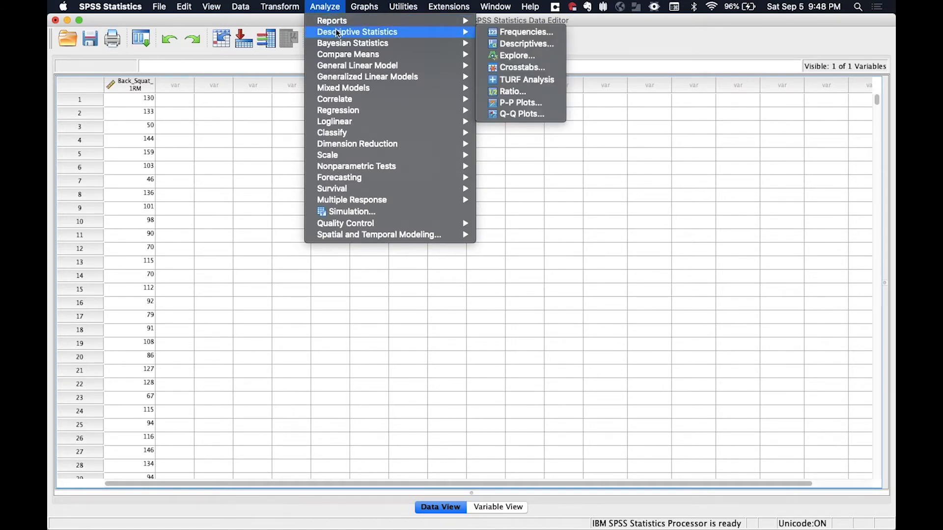
left_click(515, 44)
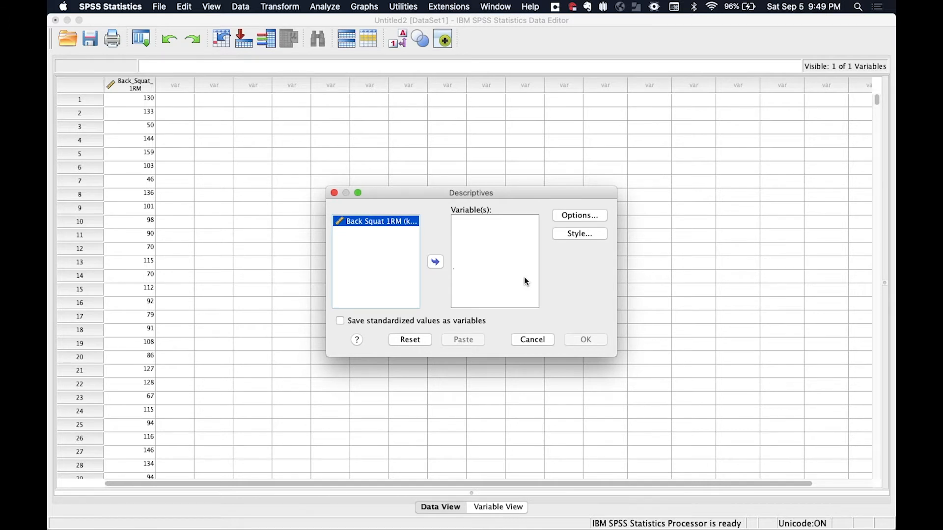
left_click(434, 262)
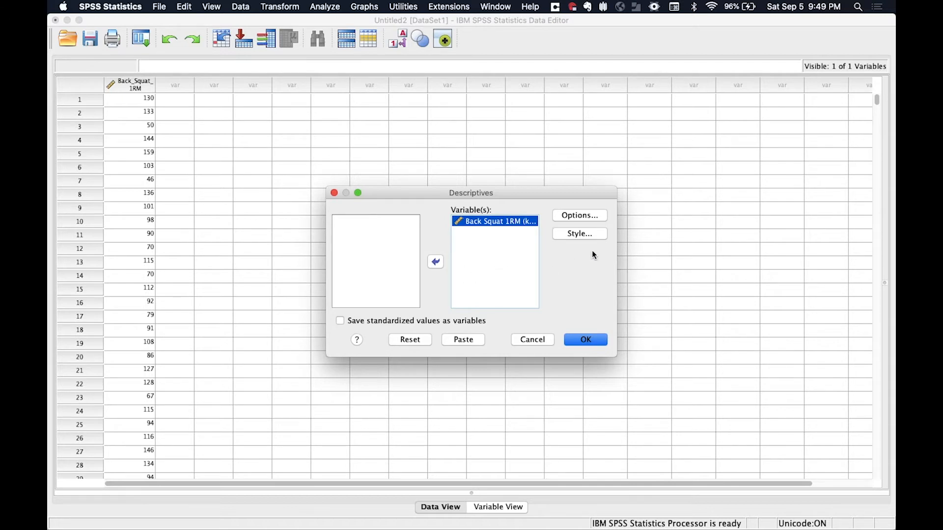
Add variance, range and S.E. mean to the statistics, and run Descriptives with standardized values saved as variables
left_click(584, 217)
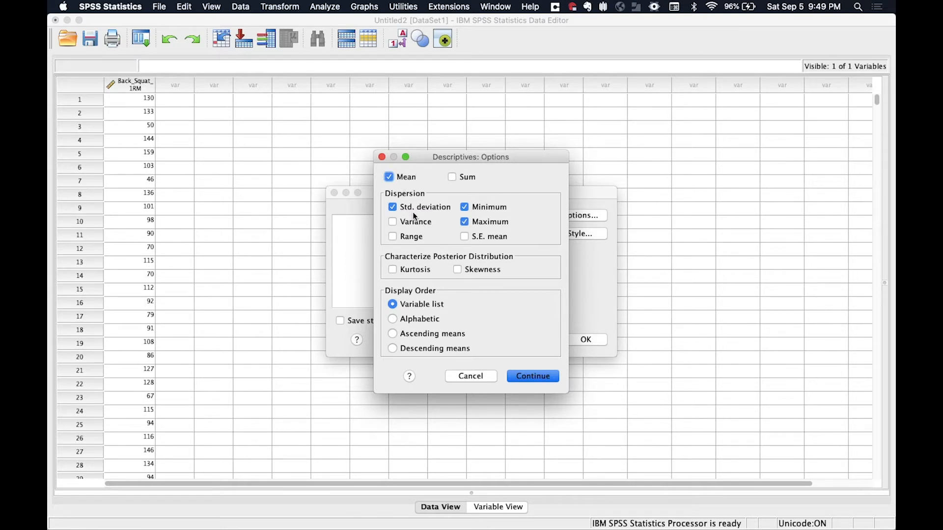
left_click(393, 223)
left_click(465, 237)
left_click(539, 376)
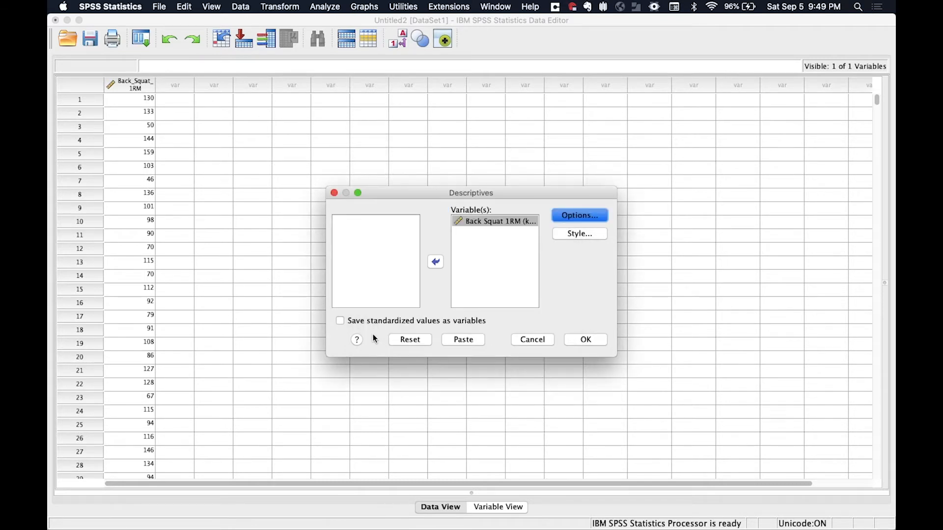
left_click(360, 323)
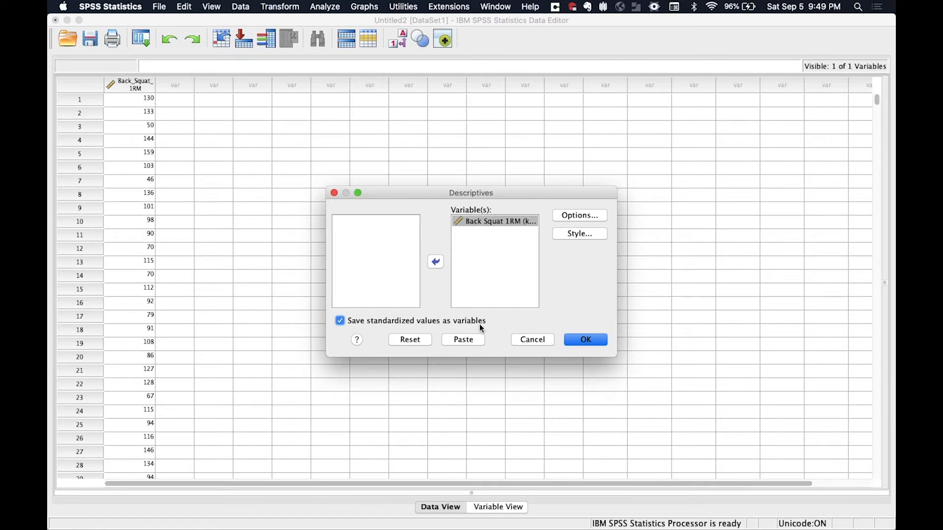
left_click(590, 341)
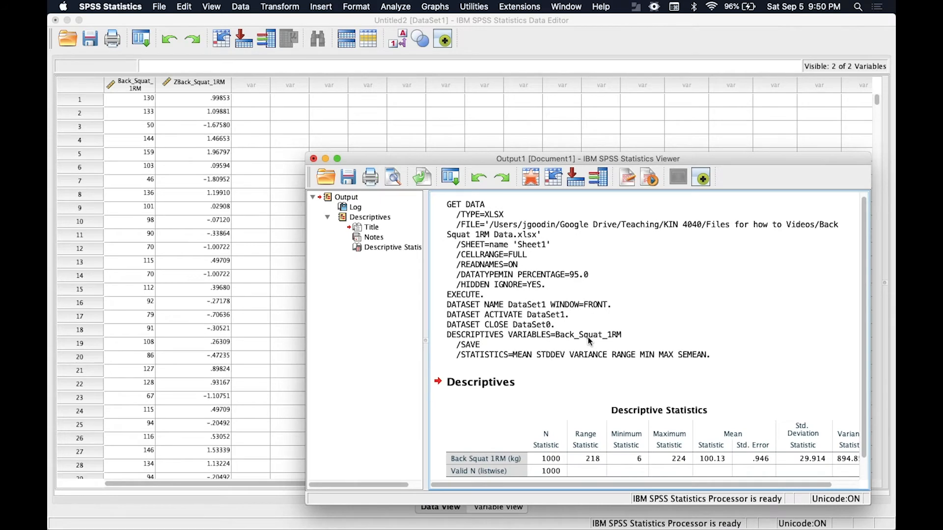
Move and enlarge the output window to examine the Descriptive Statistics table for Back Squat 1RM
left_click_drag(436, 158, 384, 42)
left_click(443, 200)
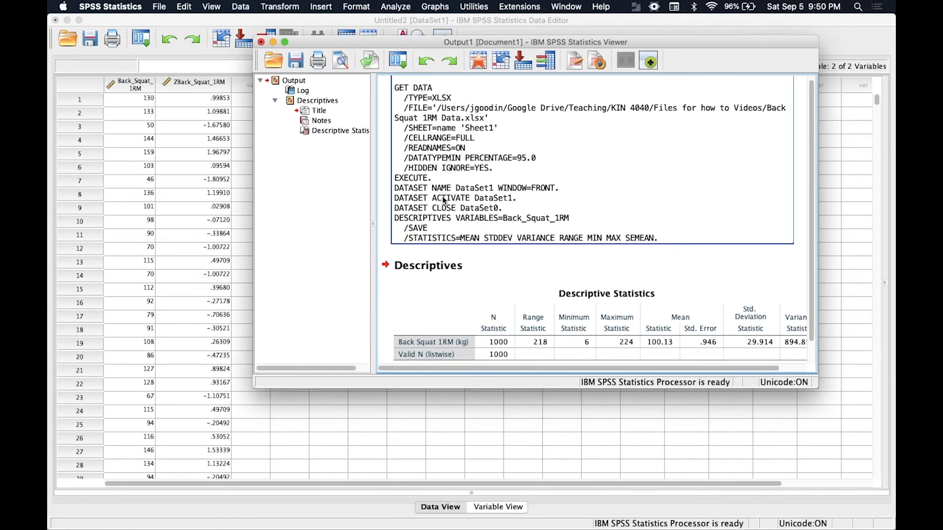
left_click_drag(817, 388, 894, 528)
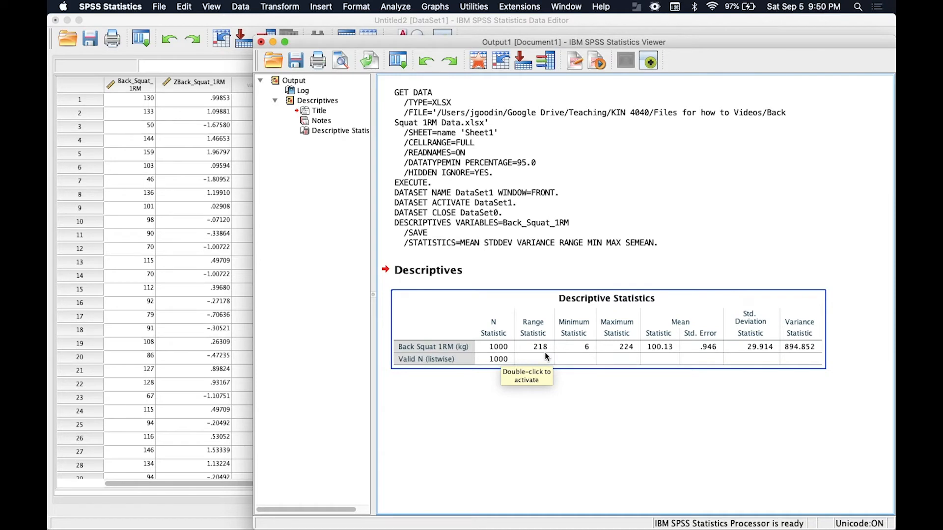
left_click(611, 388)
left_click(663, 356)
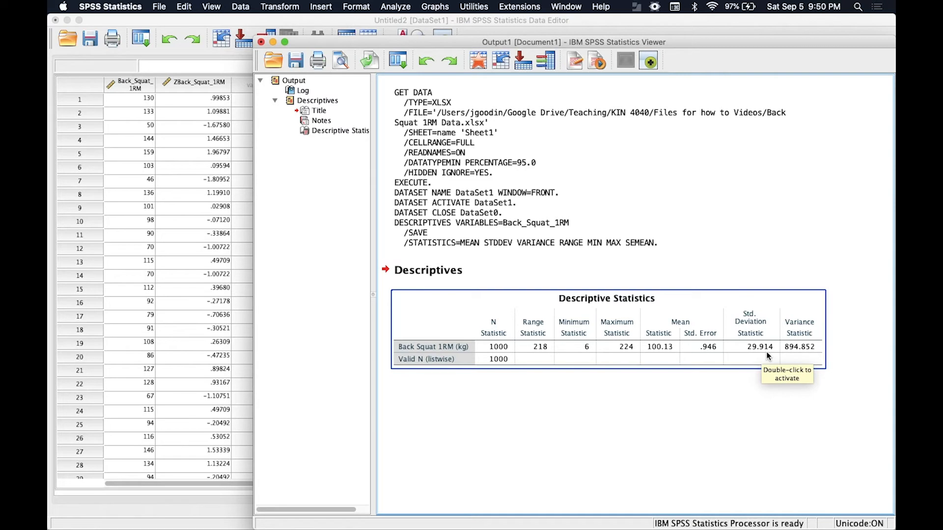
Return to the data values and review the standardized back squat scores of the first five cases
left_click(226, 196)
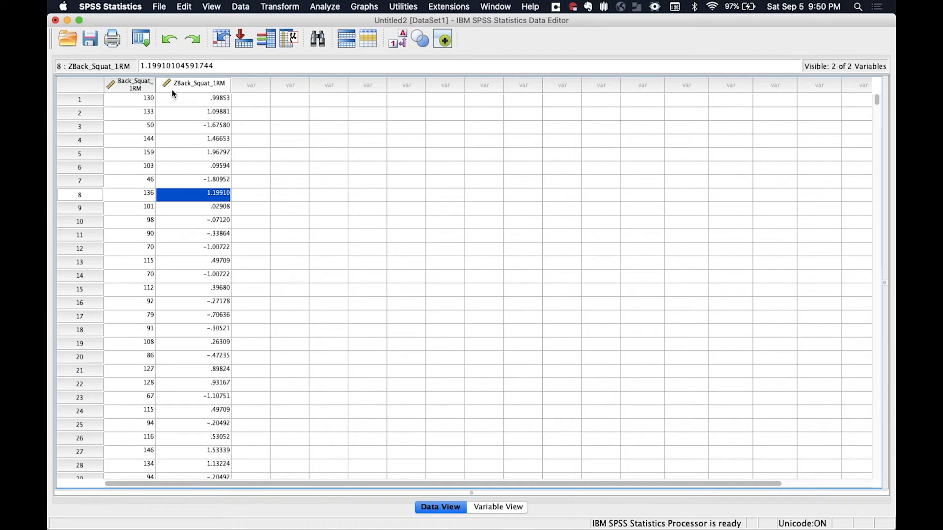
mouse_move(173, 93)
left_click(214, 99)
left_click(214, 113)
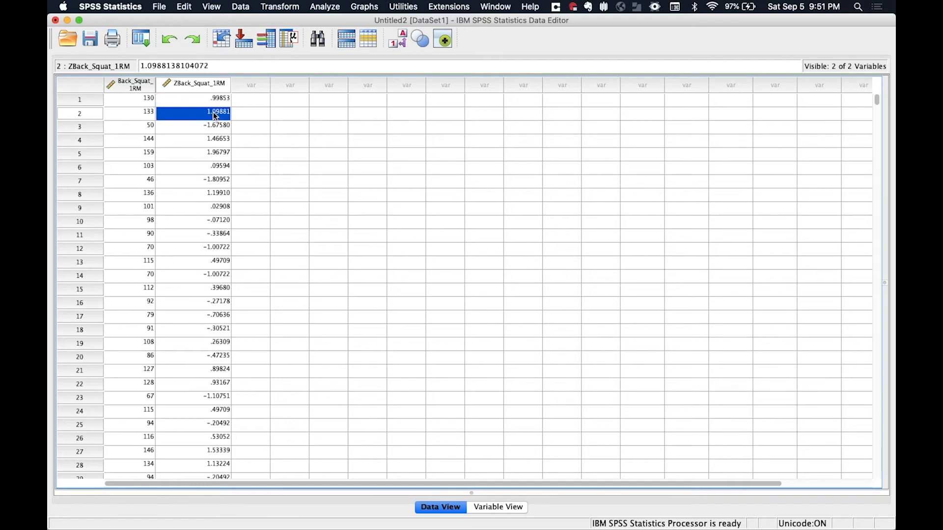
left_click(214, 126)
left_click(214, 141)
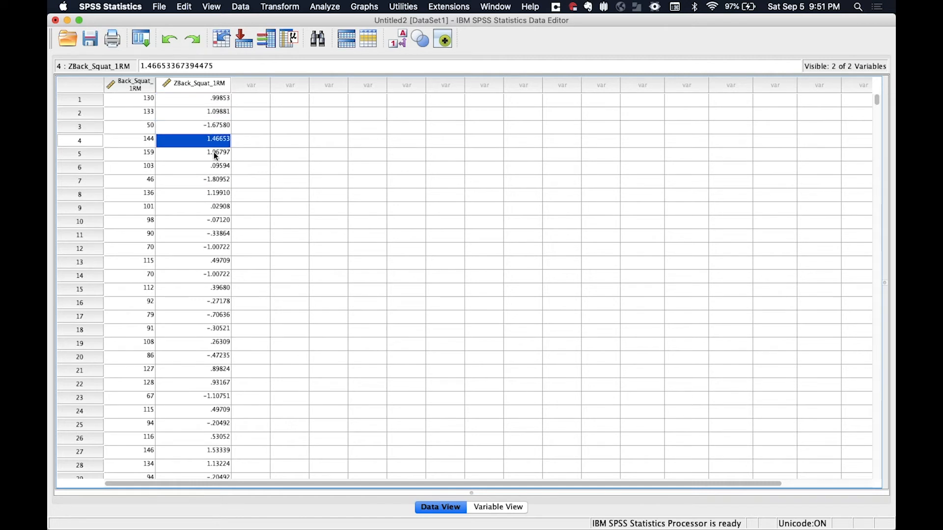
left_click(214, 153)
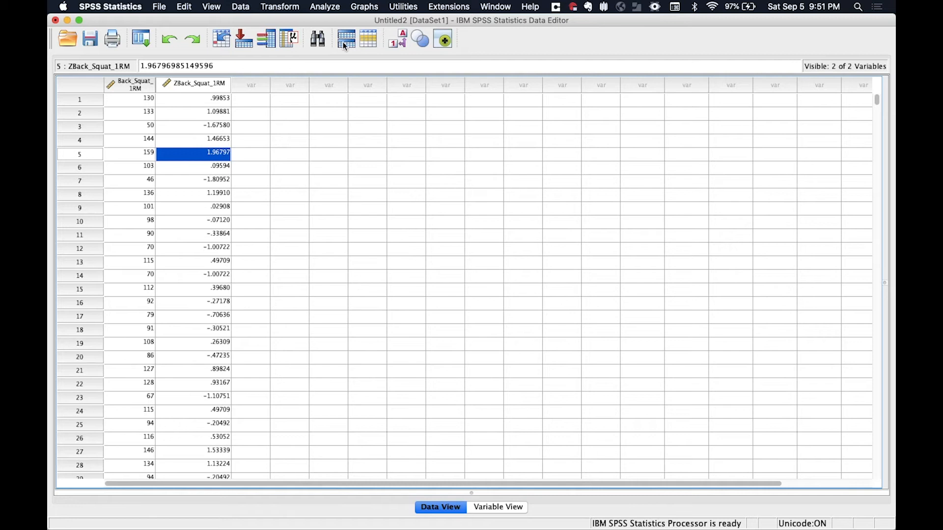
Set up a Frequencies analysis with Back Squat 1RM as the variable to analyze
left_click(332, 9)
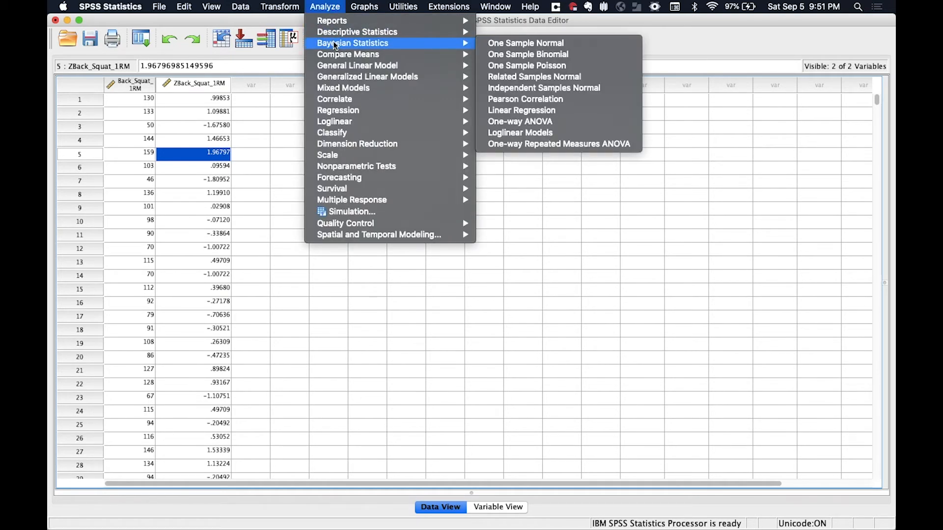
mouse_move(370, 36)
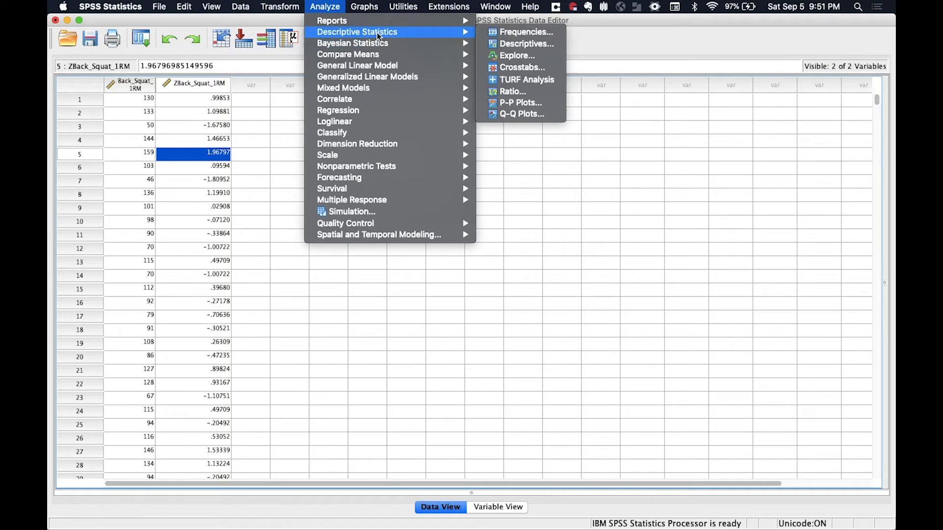
left_click(517, 31)
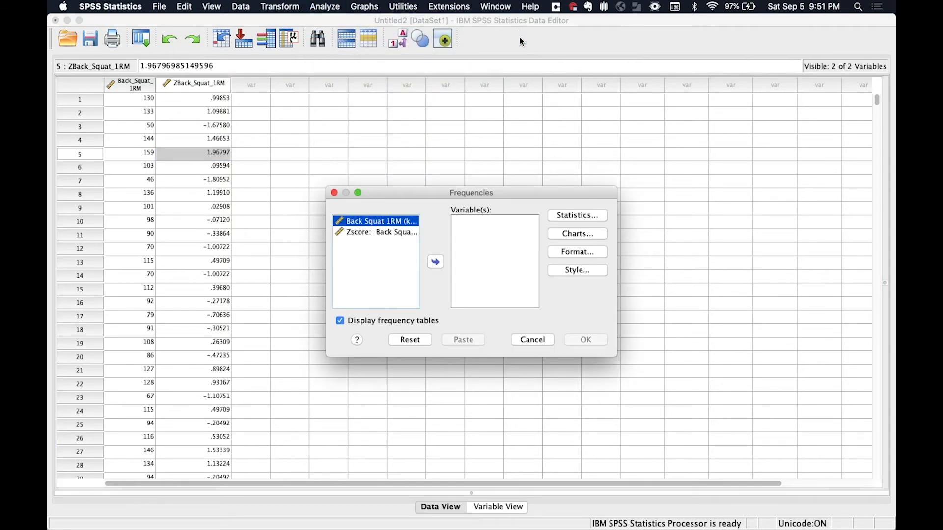
left_click(435, 262)
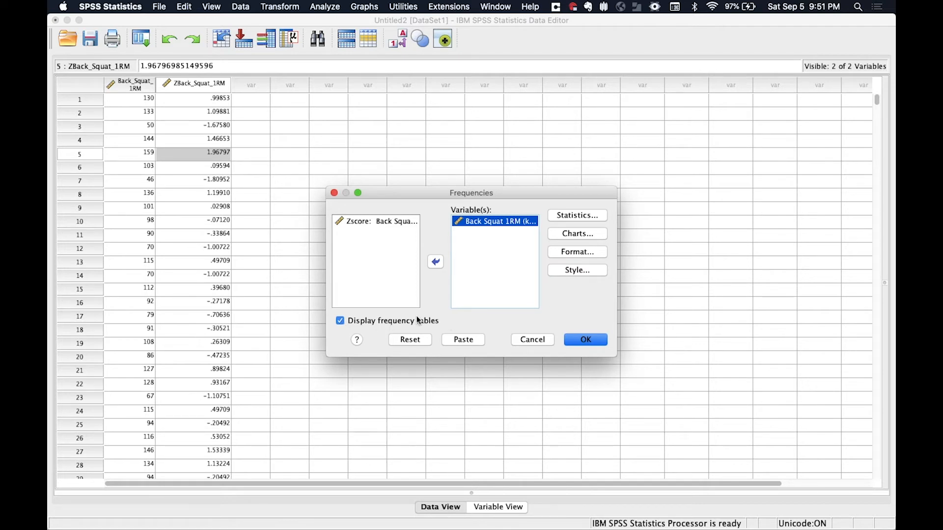
Request mean, median, mode, sum, quartiles and all six dispersion measures in the Frequencies statistics
left_click(587, 217)
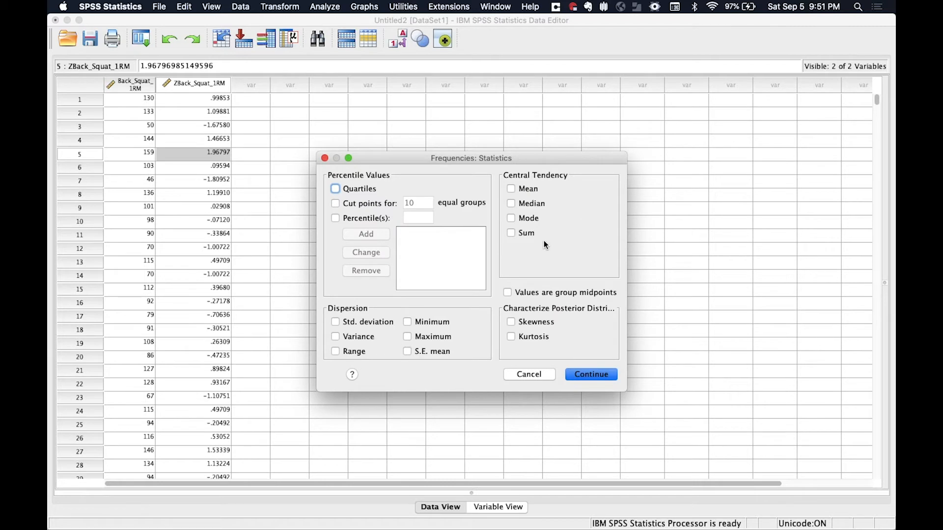
left_click(513, 190)
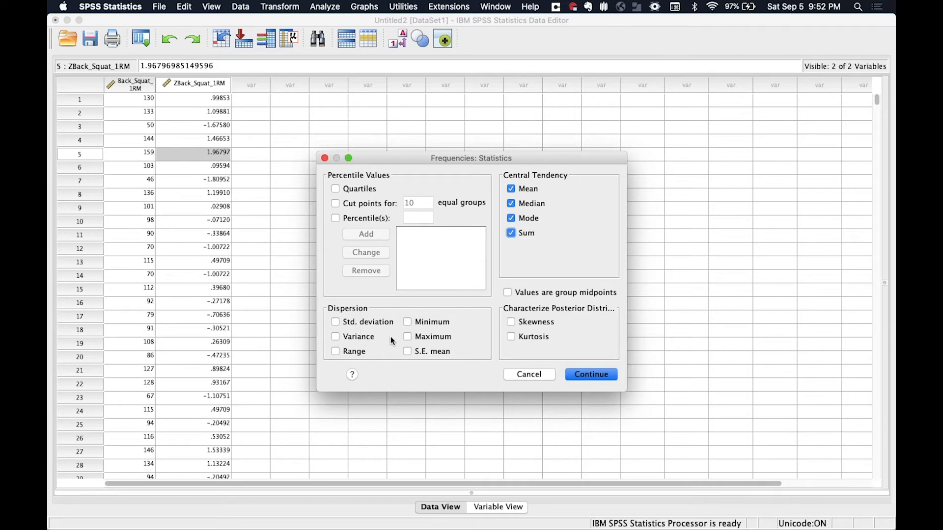
left_click(337, 323)
left_click(336, 352)
left_click(335, 190)
Add percentiles from 10 to 100 in steps of 10 and accept the Frequencies statistics
left_click(335, 218)
left_click(415, 217)
type("10")
left_click(377, 238)
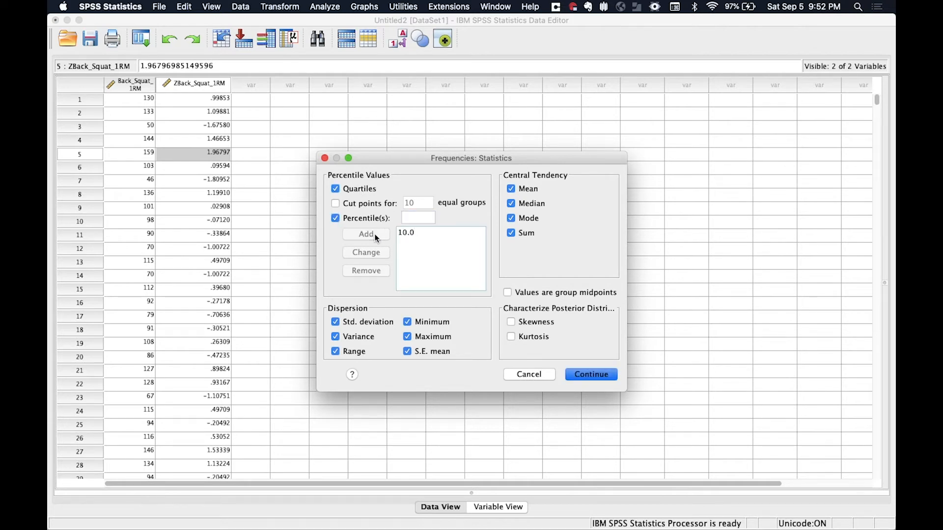
type("20")
left_click(385, 234)
left_click(413, 217)
type("30")
left_click(388, 234)
type("40")
left_click(379, 235)
type("50")
left_click(382, 230)
type("60")
left_click(388, 234)
type("70")
left_click(382, 231)
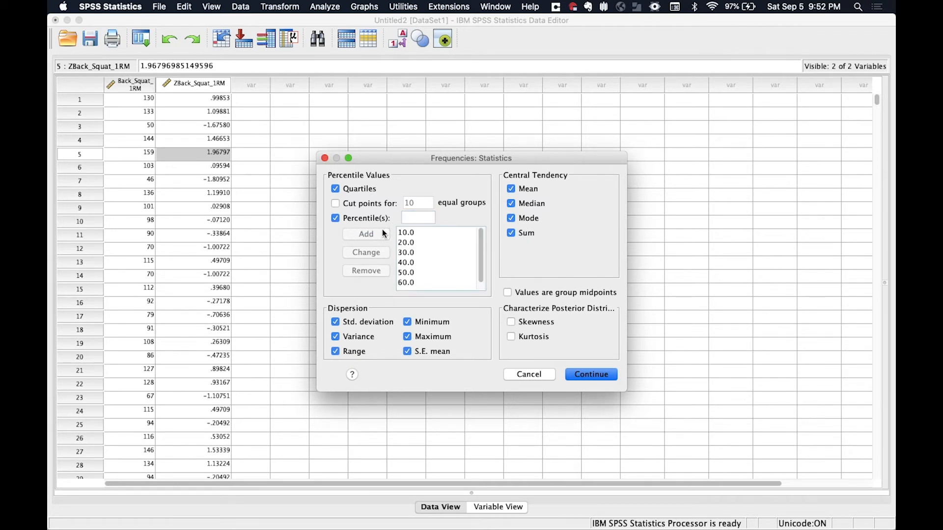
type("80")
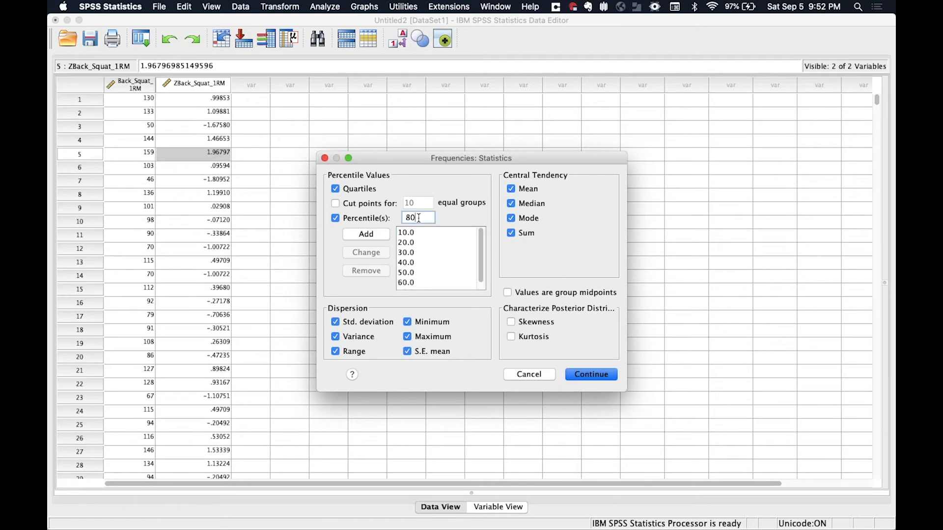
left_click(367, 231)
type("90")
left_click(382, 236)
type("100")
left_click(377, 236)
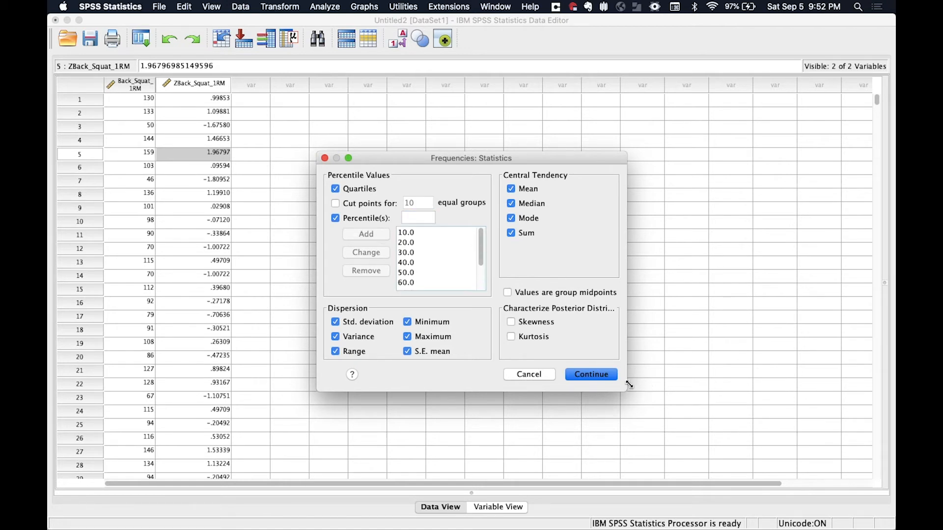
left_click(602, 375)
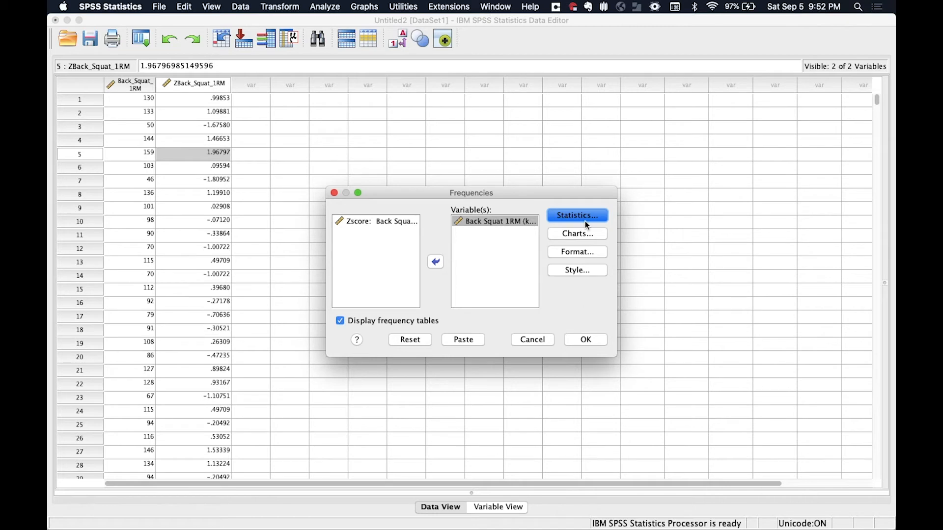
Add a histogram with the normal curve shown and run the Frequencies analysis
left_click(573, 235)
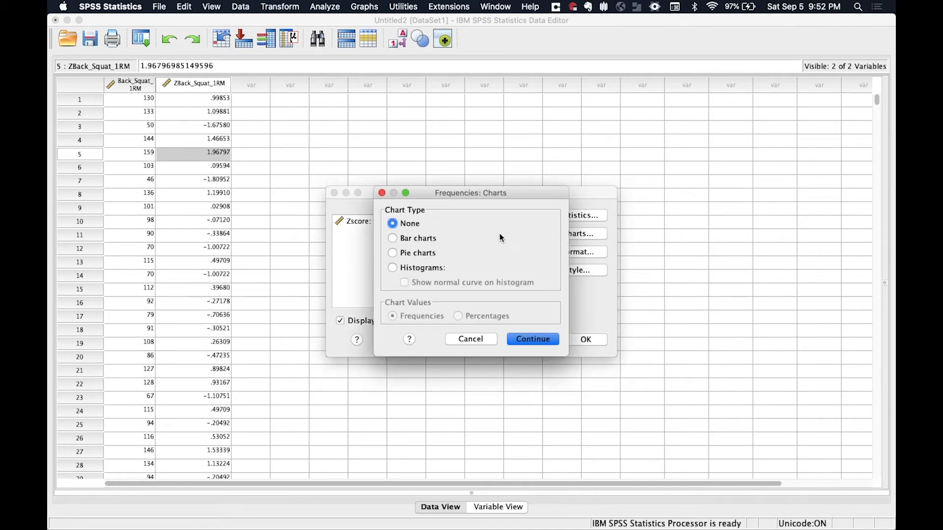
left_click(403, 268)
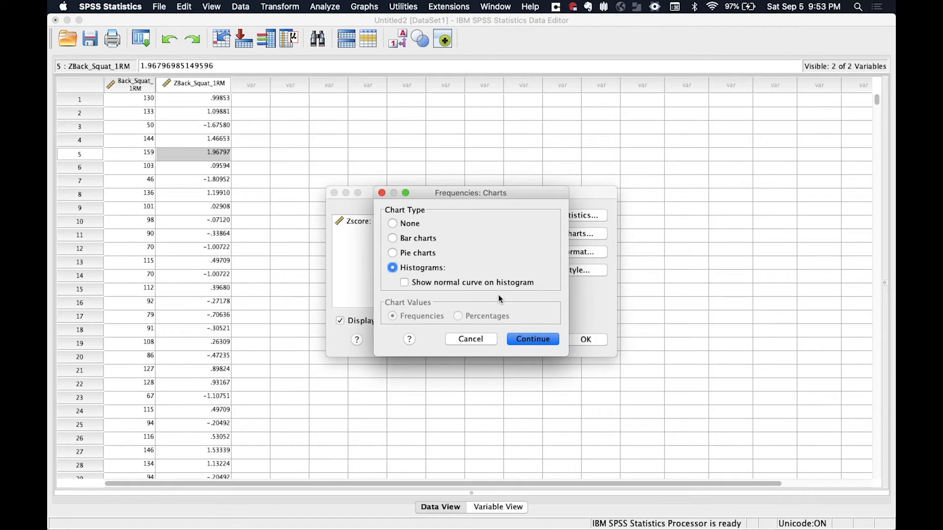
left_click(458, 286)
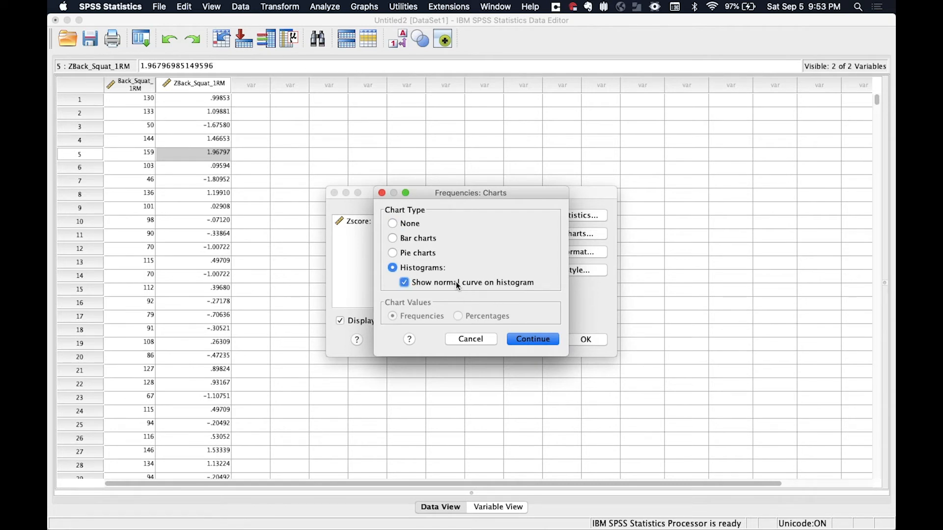
left_click(530, 340)
left_click(581, 338)
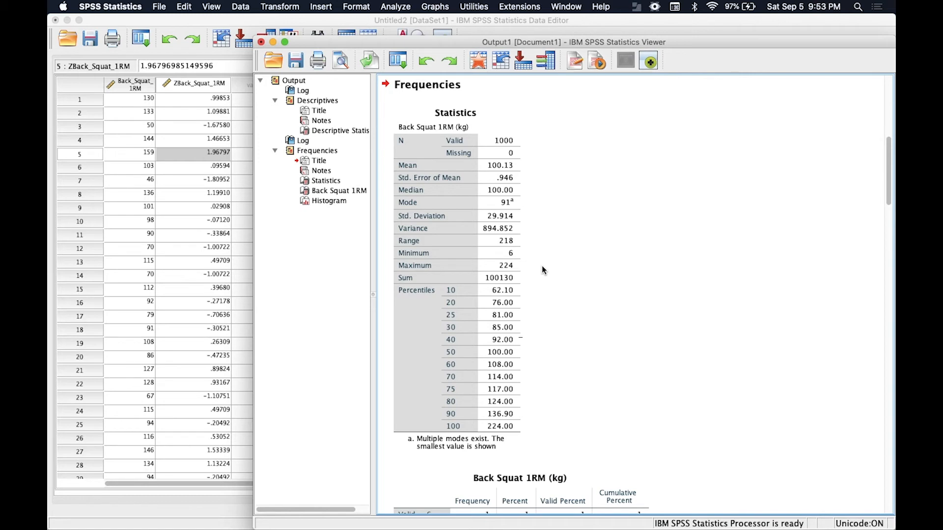
Examine the Statistics table for Back Squat 1RM, including central tendency, dispersion and percentile values
scroll(542, 270, "down", 2)
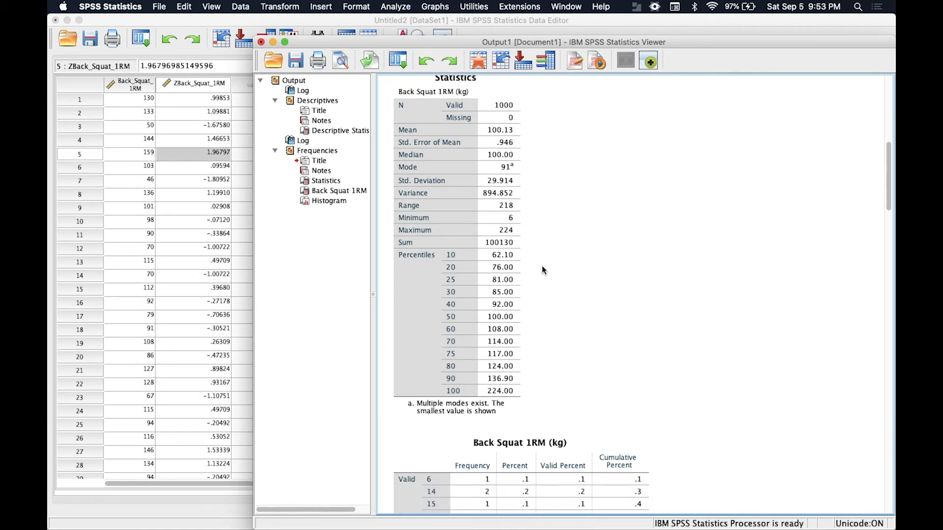
left_click(462, 181)
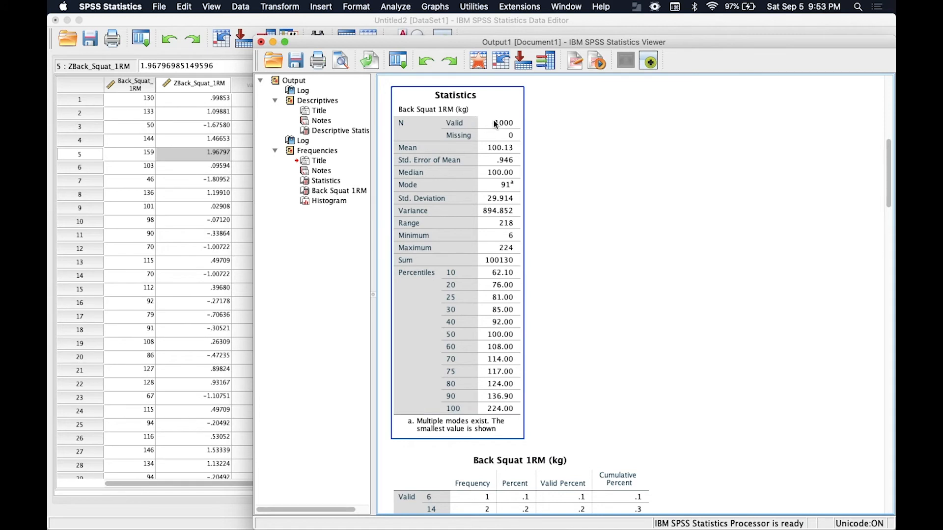
left_click(526, 141)
left_click(485, 173)
scroll(485, 173, "down", 3)
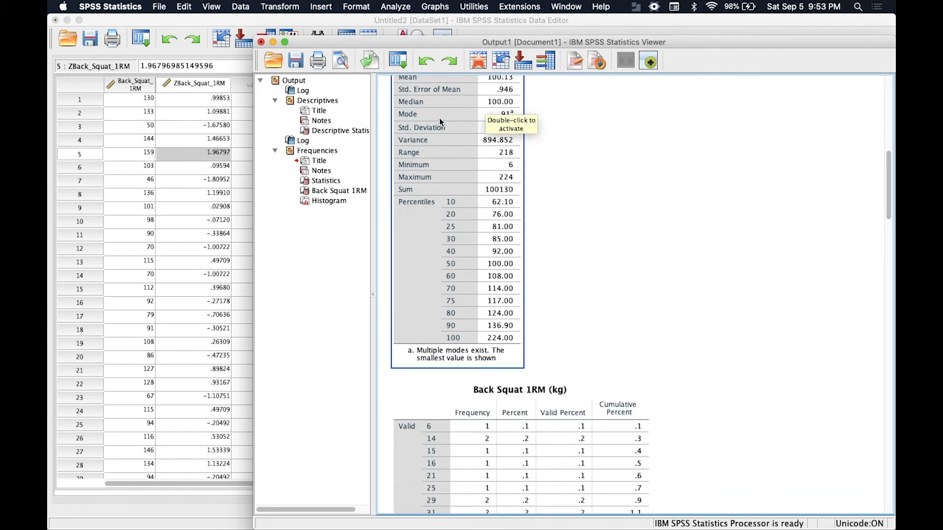
left_click(621, 120)
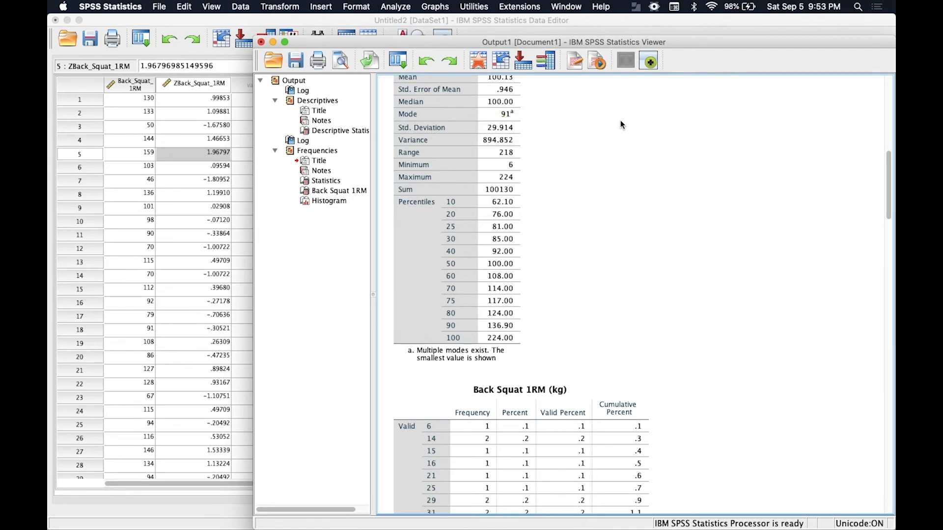
left_click(522, 123)
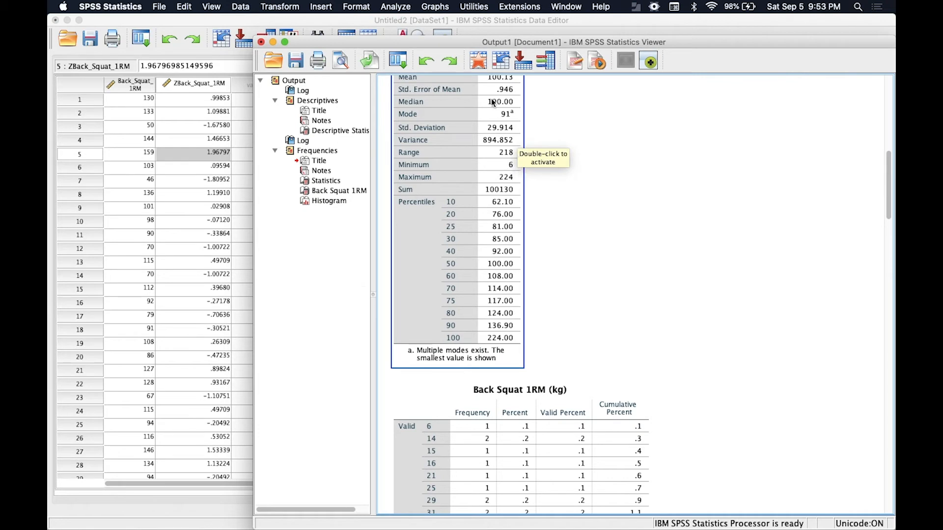
left_click(599, 172)
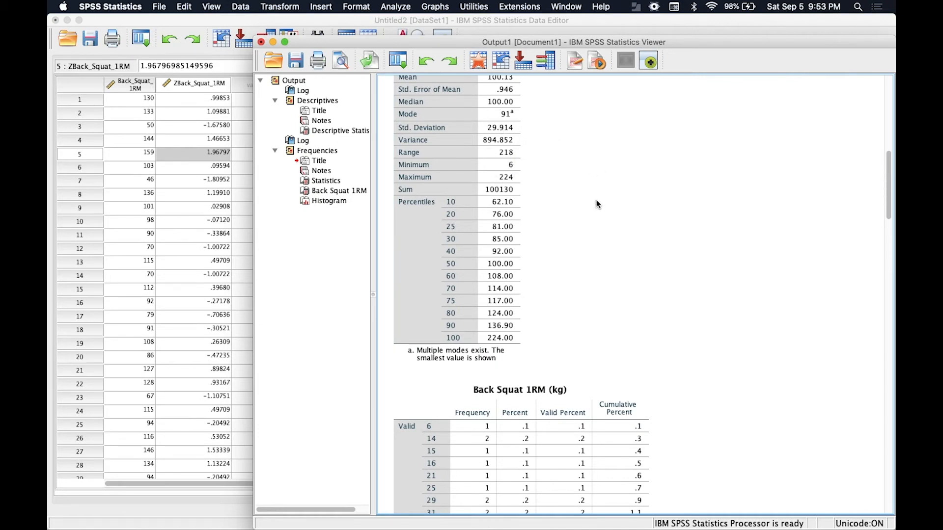
scroll(552, 228, "down", 1)
left_click(434, 196)
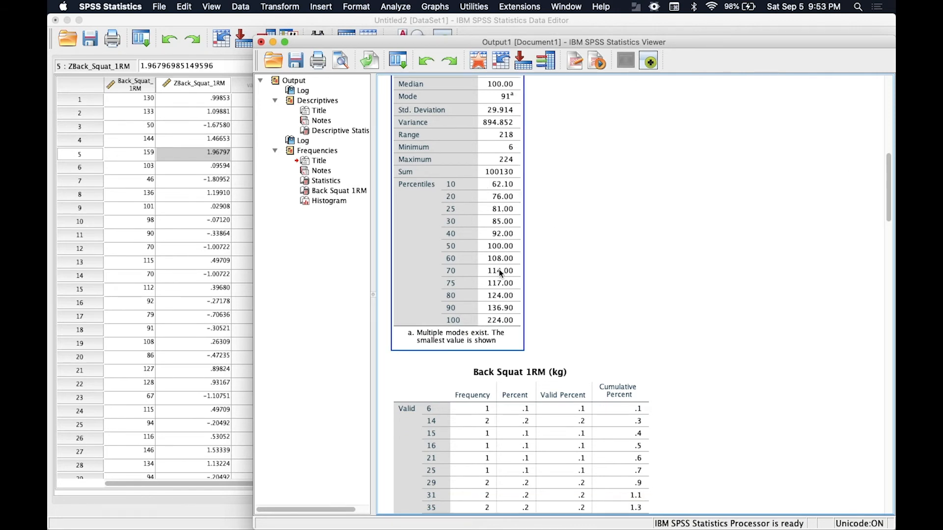
Examine the Back Squat 1RM frequency table with its cumulative percents and the histogram with the normal curve
scroll(558, 301, "down", 7)
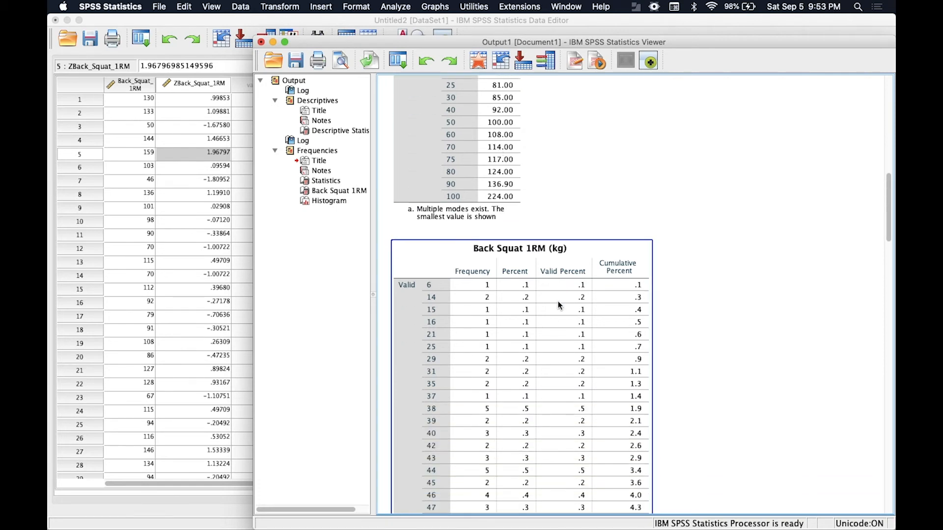
scroll(557, 303, "down", 9)
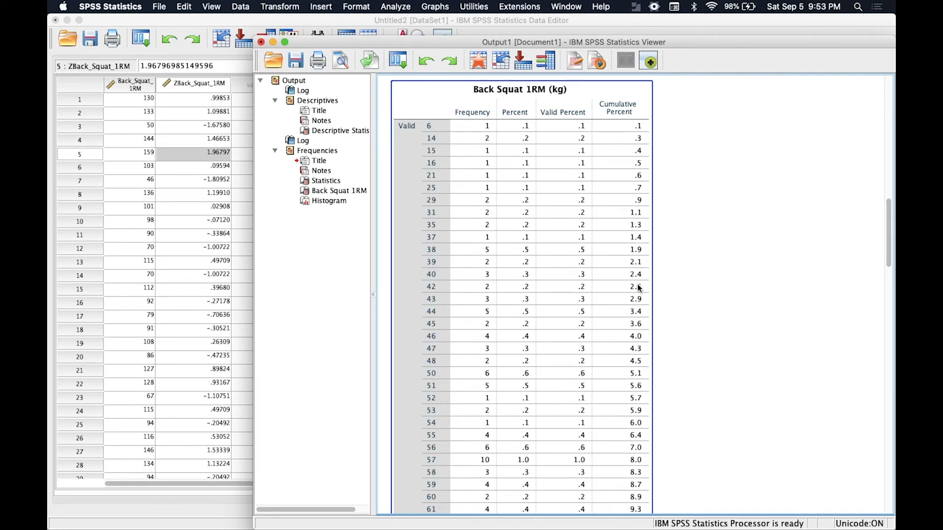
scroll(544, 266, "down", 7)
scroll(543, 265, "down", 20)
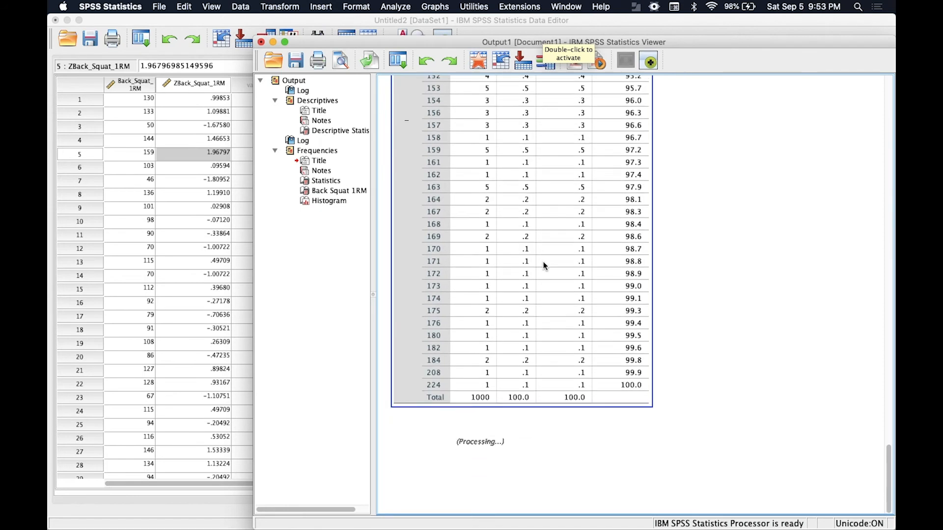
scroll(602, 327, "down", 11)
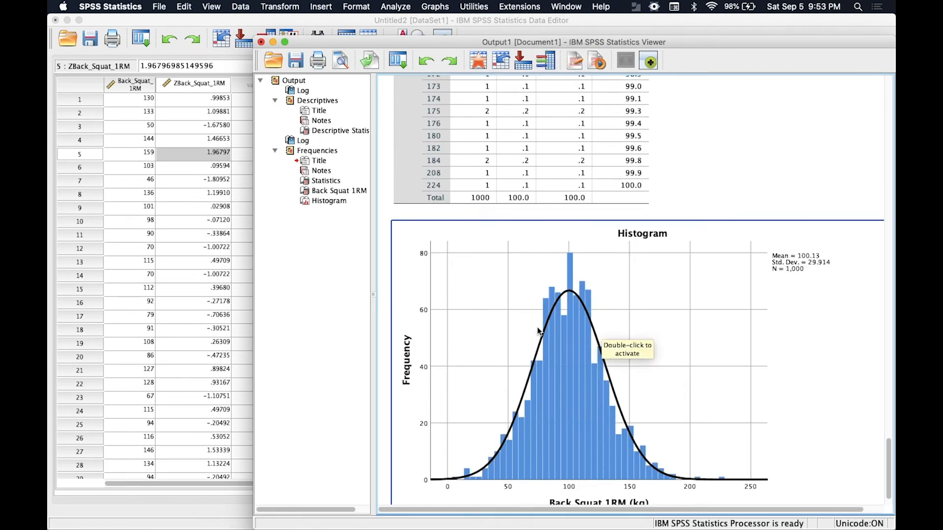
scroll(538, 331, "down", 2)
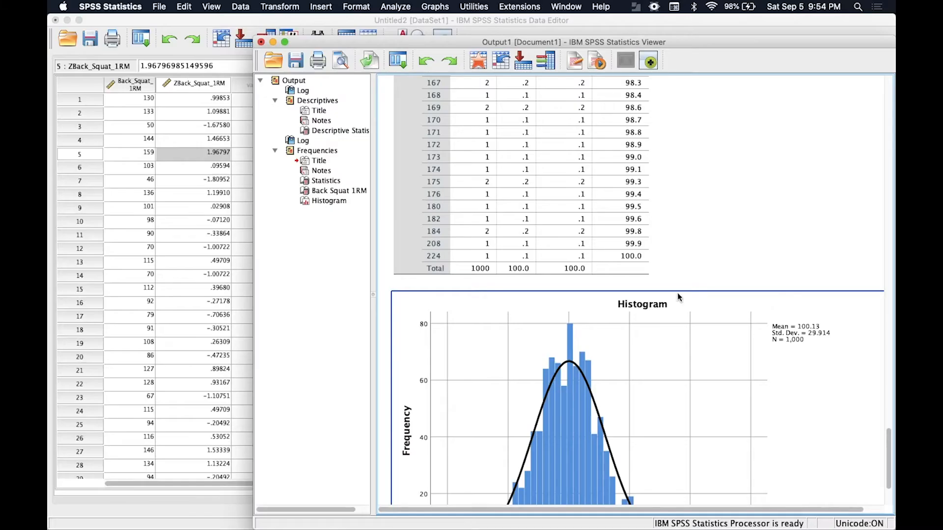
Start an Explore analysis from the data set with Back Squat 1RM (kg) as the dependent variable
left_click(227, 196)
left_click(226, 196)
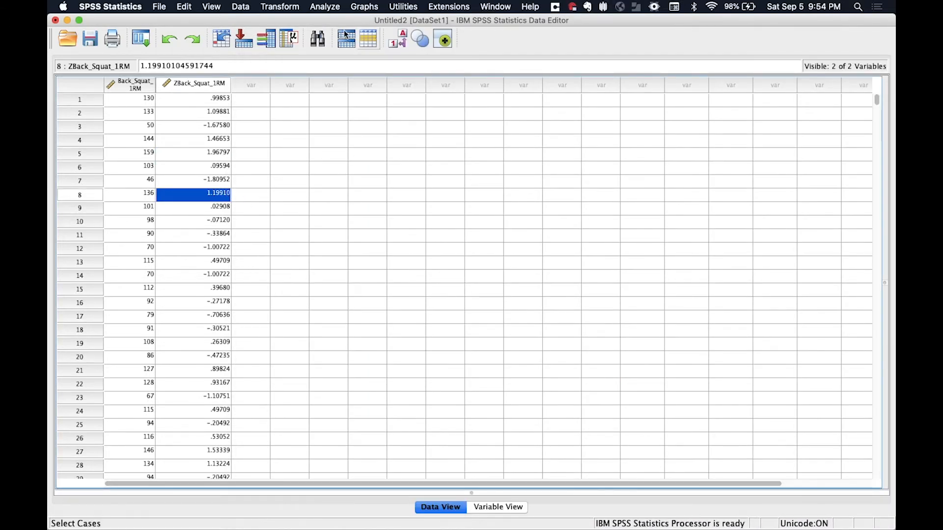
left_click(332, 9)
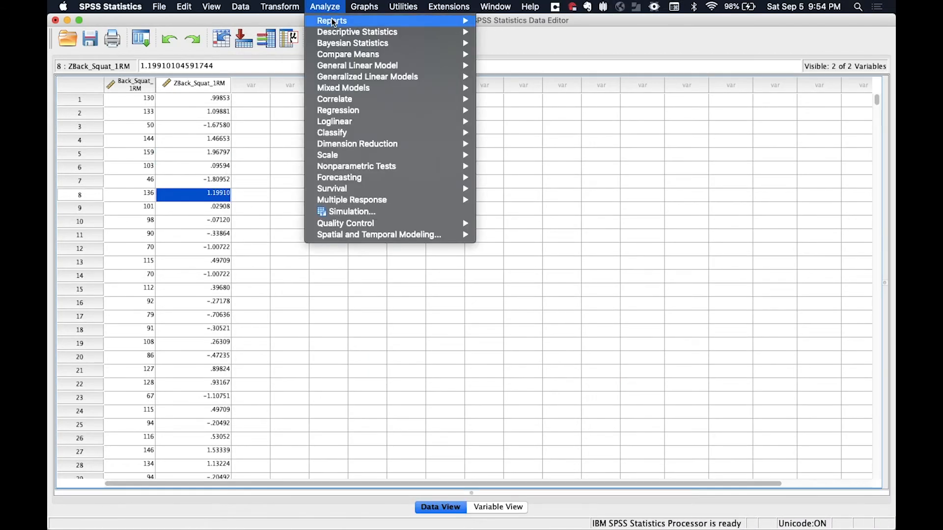
mouse_move(334, 36)
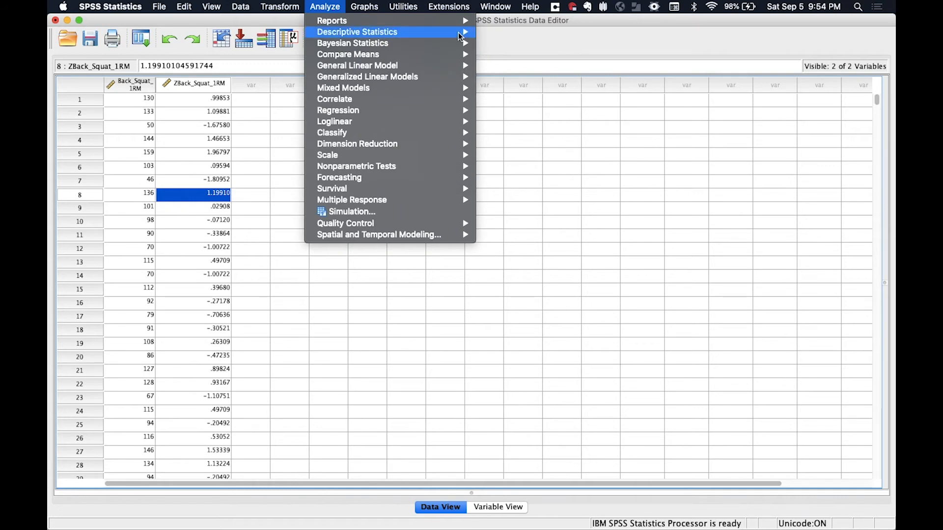
left_click(516, 55)
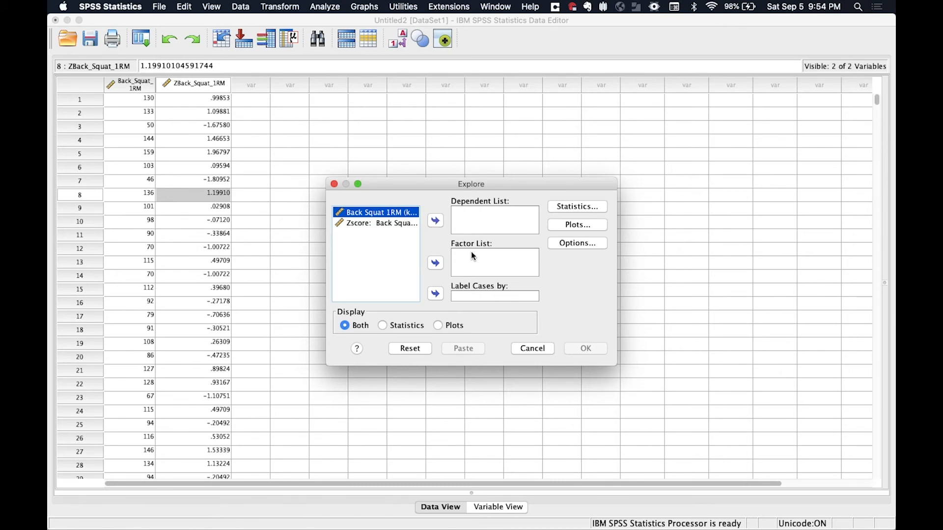
left_click(435, 222)
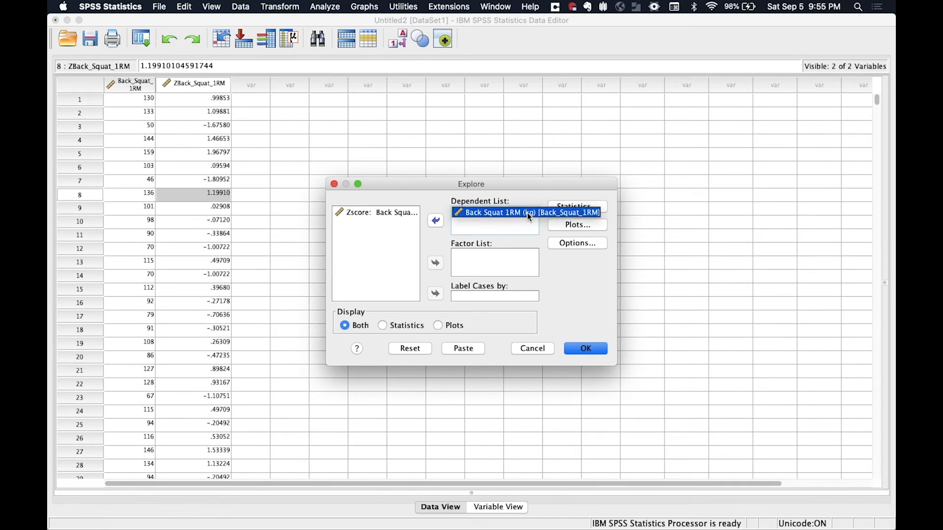
Add outliers and percentiles to the Explore statistics, keeping descriptives with a 95% confidence interval for the mean
left_click(583, 210)
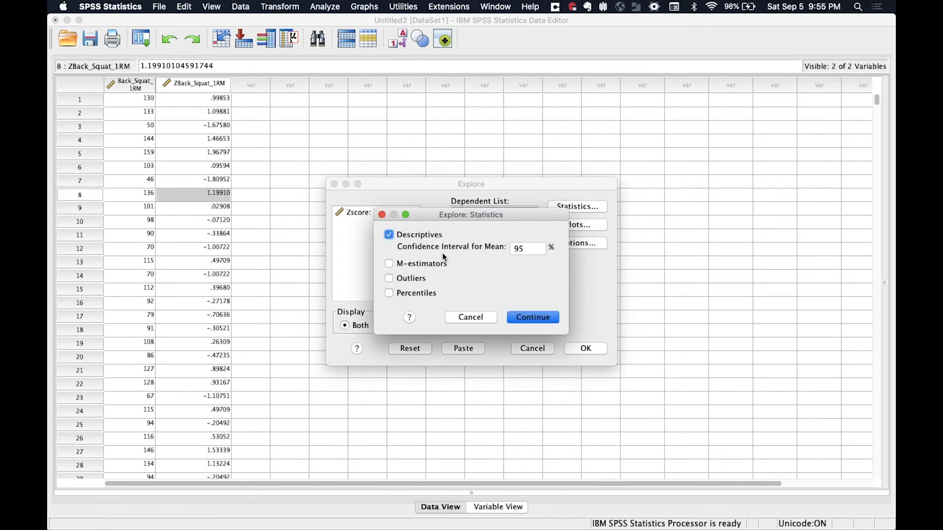
left_click(407, 283)
left_click(422, 293)
left_click(532, 317)
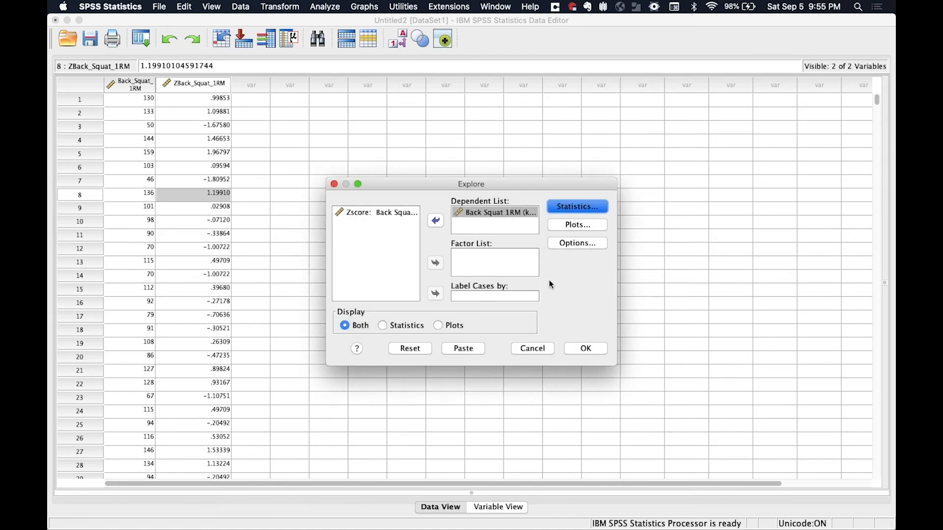
Replace the stem-and-leaf plot with a histogram in the Explore plots, keeping the boxplot with factor levels together
left_click(574, 226)
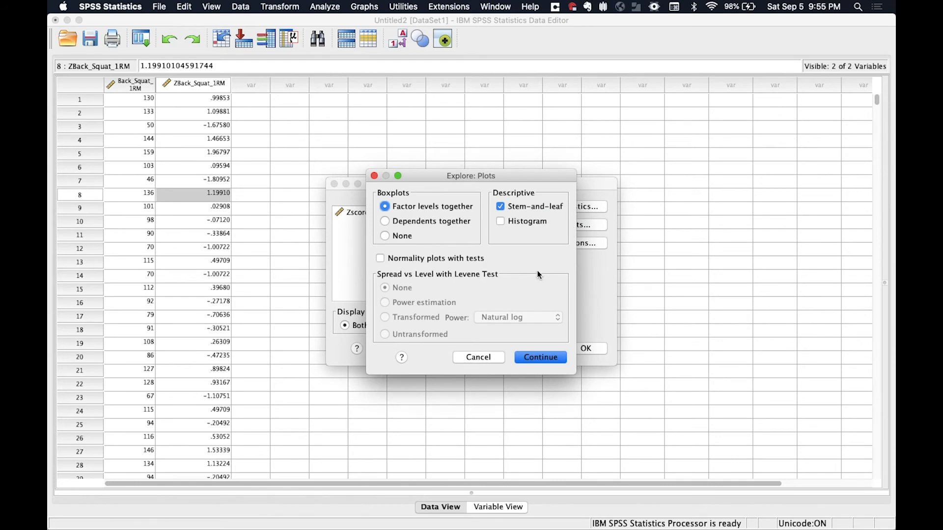
left_click(522, 213)
left_click(542, 359)
Keep missing values excluded listwise and run the Explore analysis
left_click(575, 245)
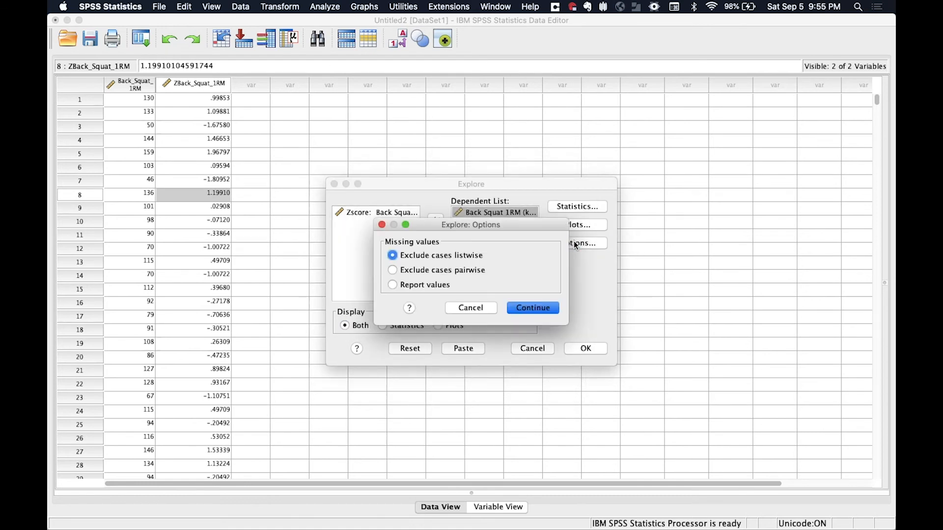
left_click(527, 310)
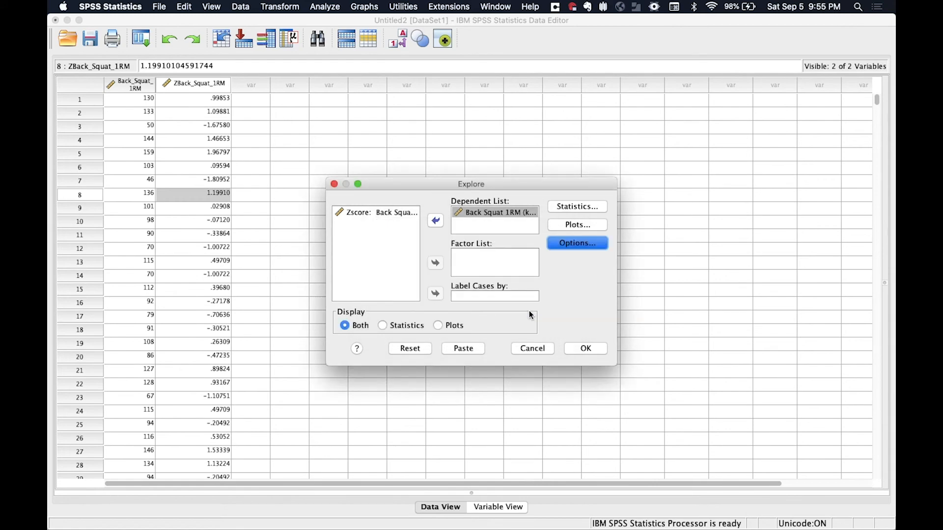
left_click(580, 348)
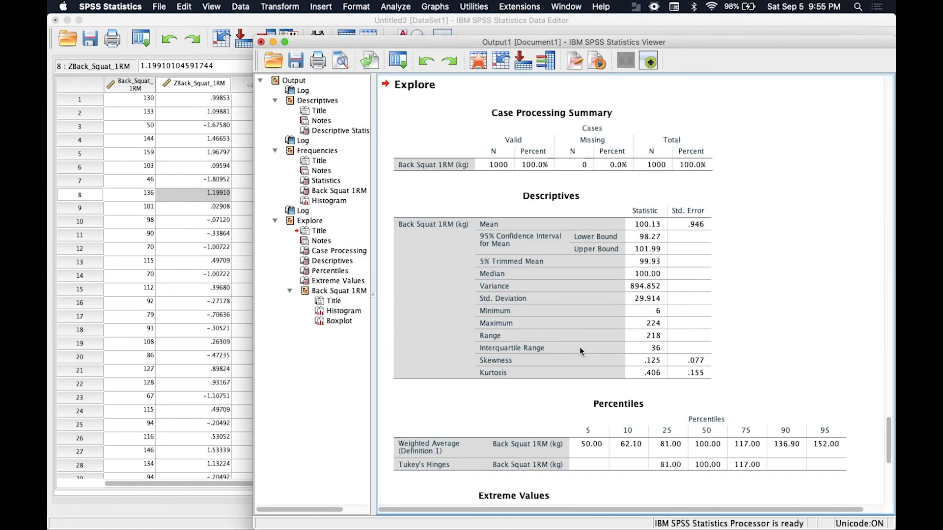
Examine the Case Processing Summary, Descriptives and Percentiles tables in the Explore output for Back Squat 1RM
scroll(580, 348, "up", 5)
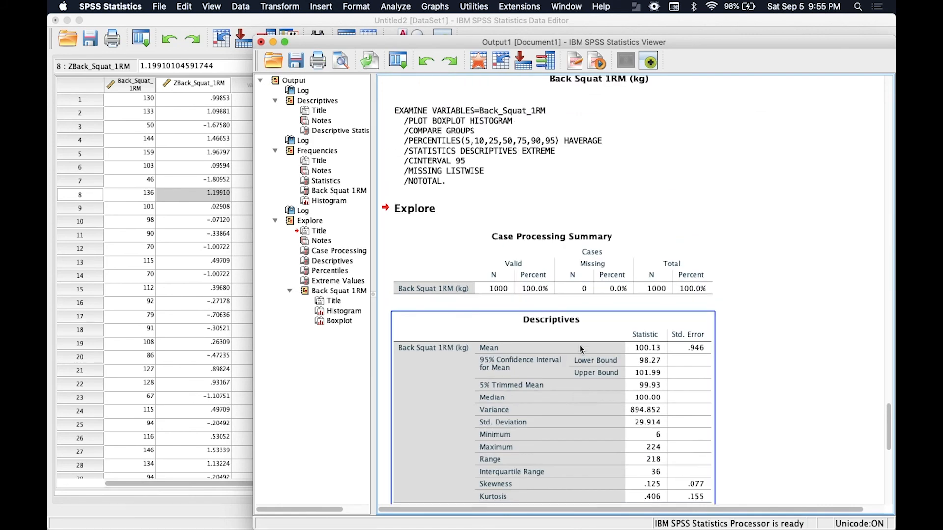
scroll(553, 302, "down", 3)
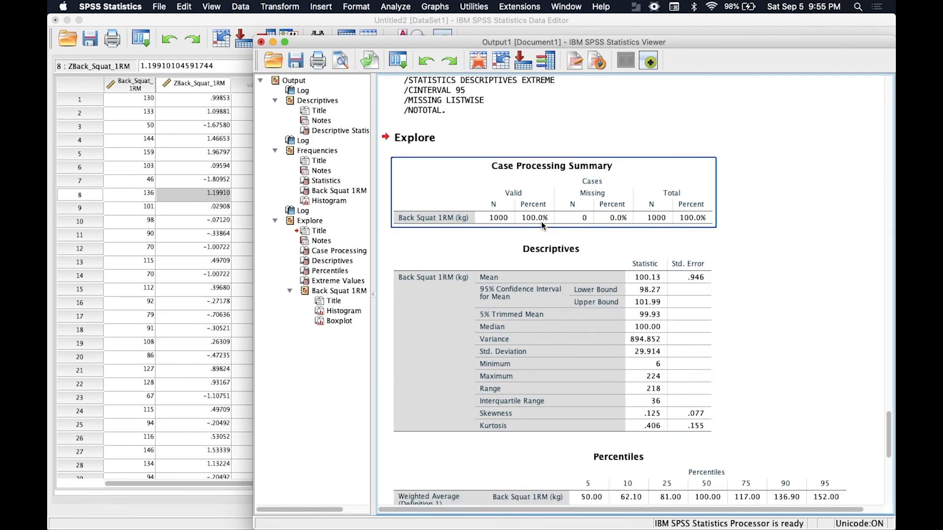
scroll(630, 350, "down", 5)
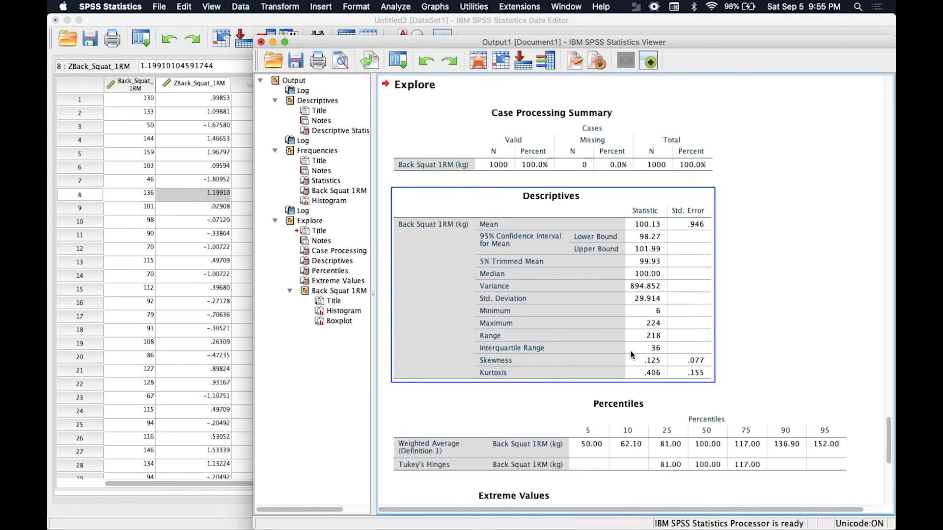
scroll(630, 351, "down", 1)
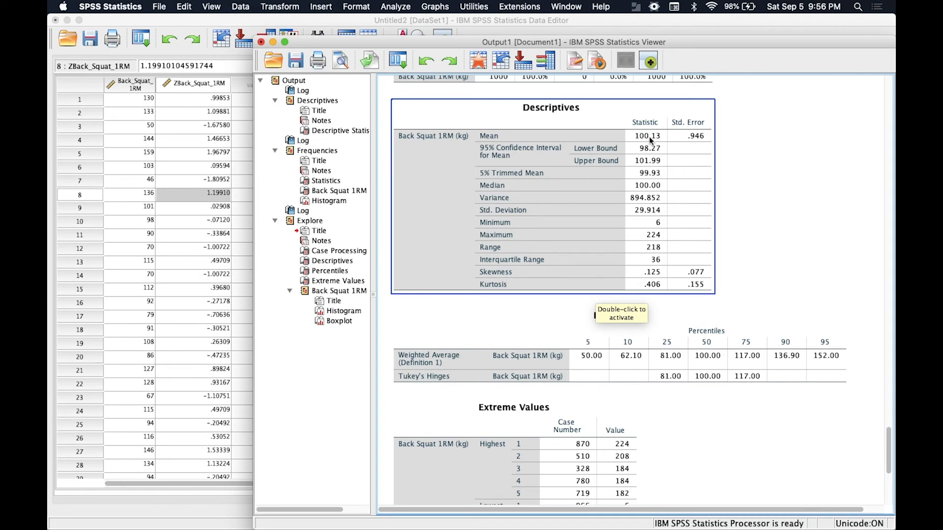
scroll(662, 243, "down", 5)
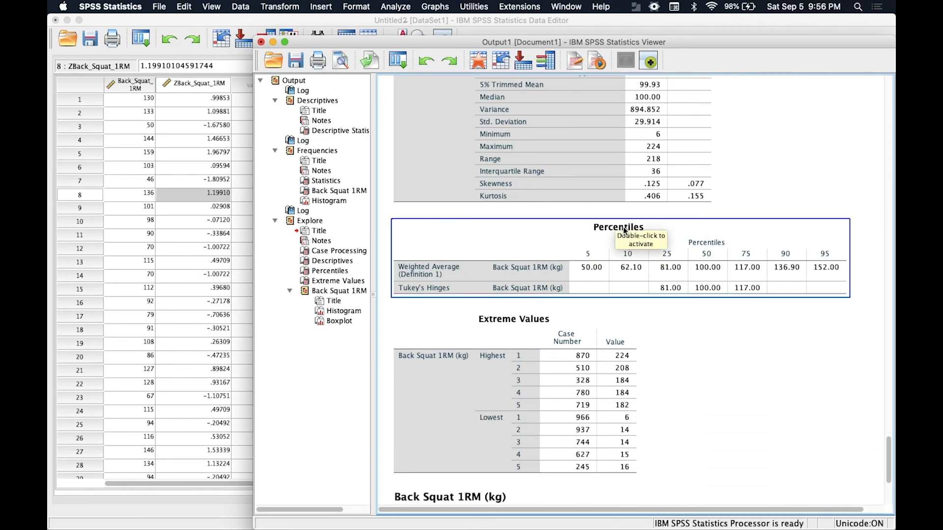
scroll(589, 255, "down", 2)
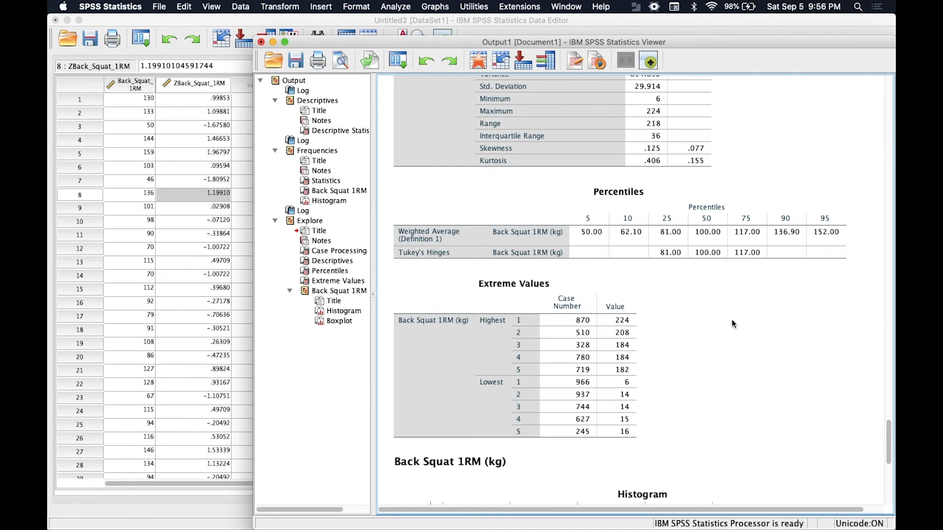
Examine the highest and lowest cases in the Extreme Values table, the histogram, and the outliers in the boxplot
scroll(731, 320, "down", 5)
scroll(731, 319, "down", 2)
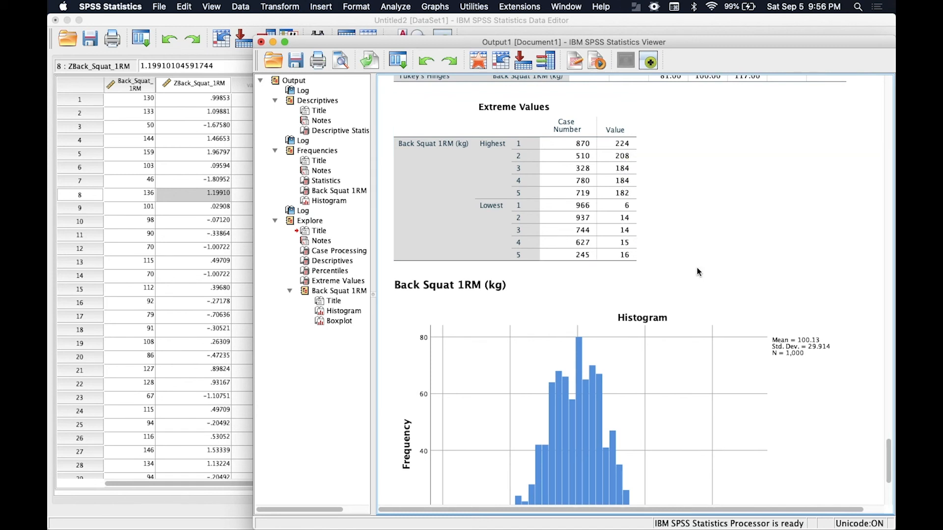
scroll(697, 269, "down", 6)
scroll(599, 291, "down", 5)
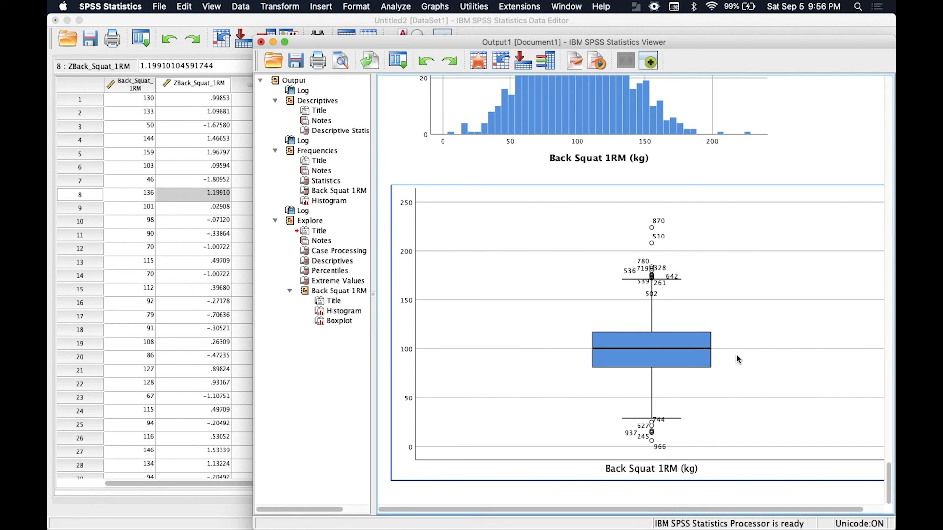
scroll(736, 359, "up", 3)
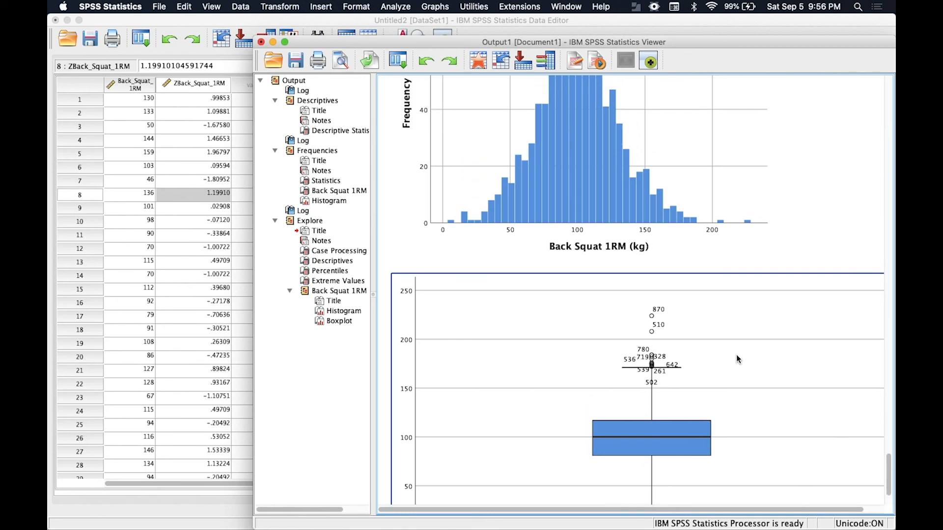